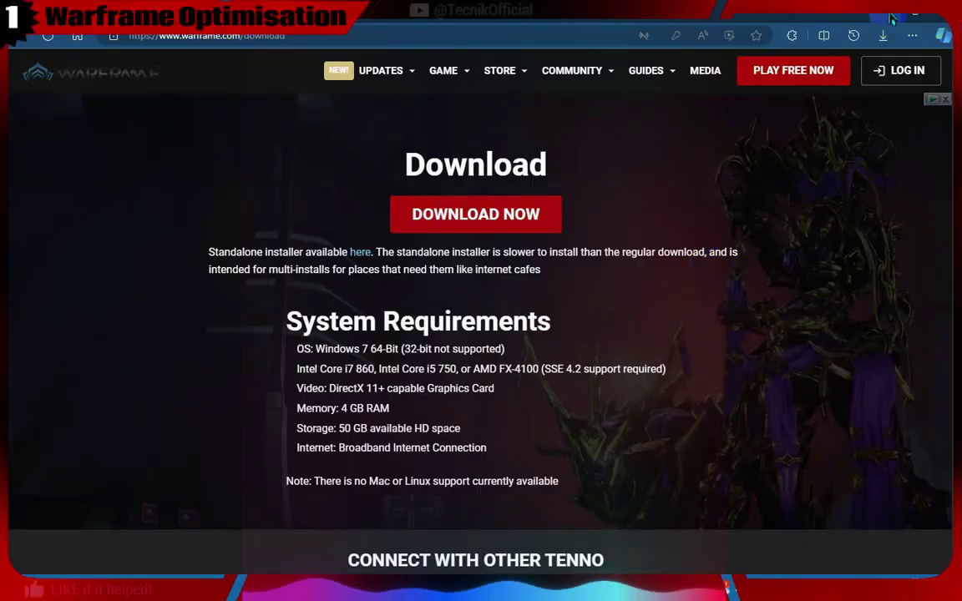
# - Search Can You Run It for Warframe and start the compatibility check against this PC
pyautogui.moveTo(501, 70)
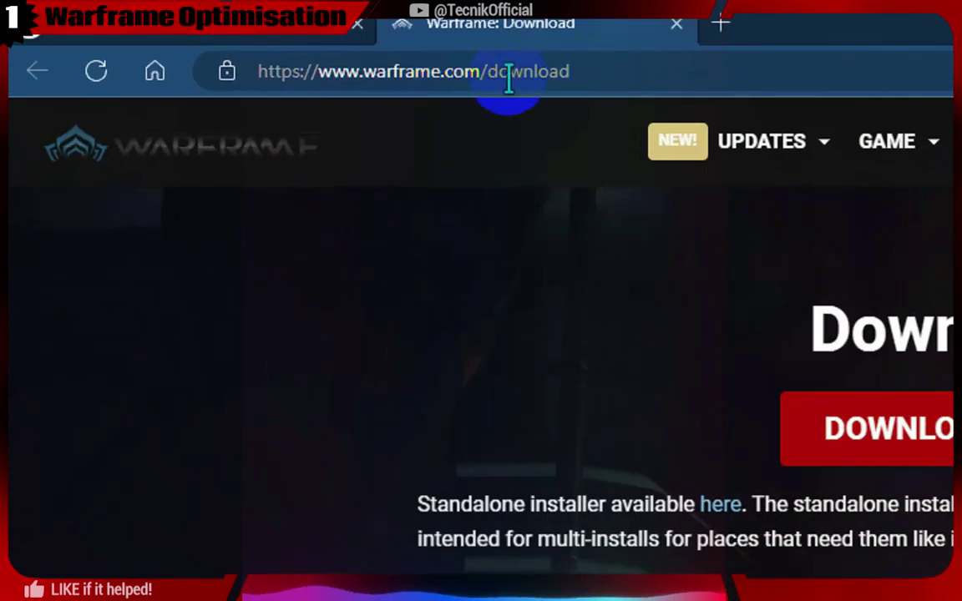
pyautogui.click(198, 37)
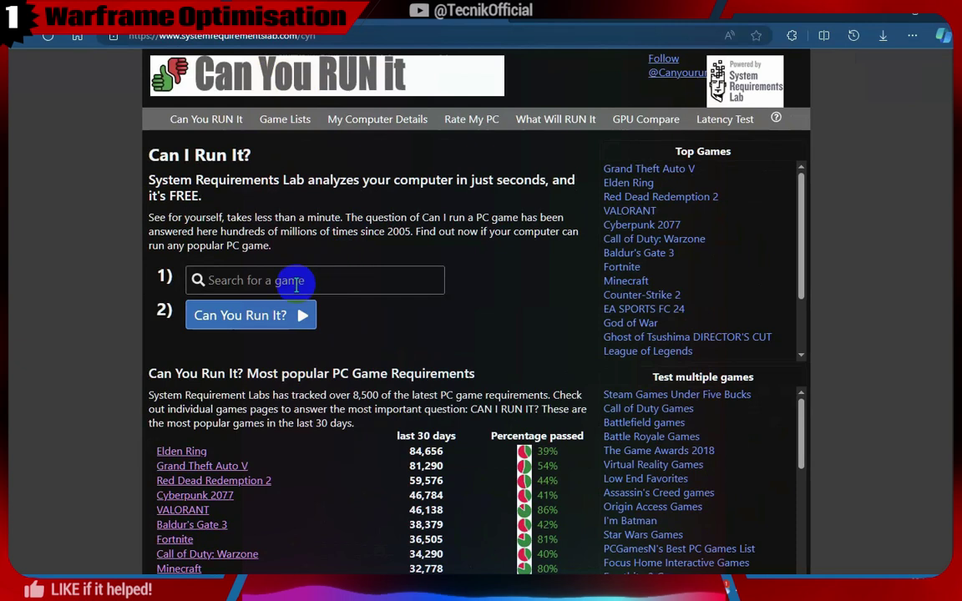
pyautogui.click(262, 281)
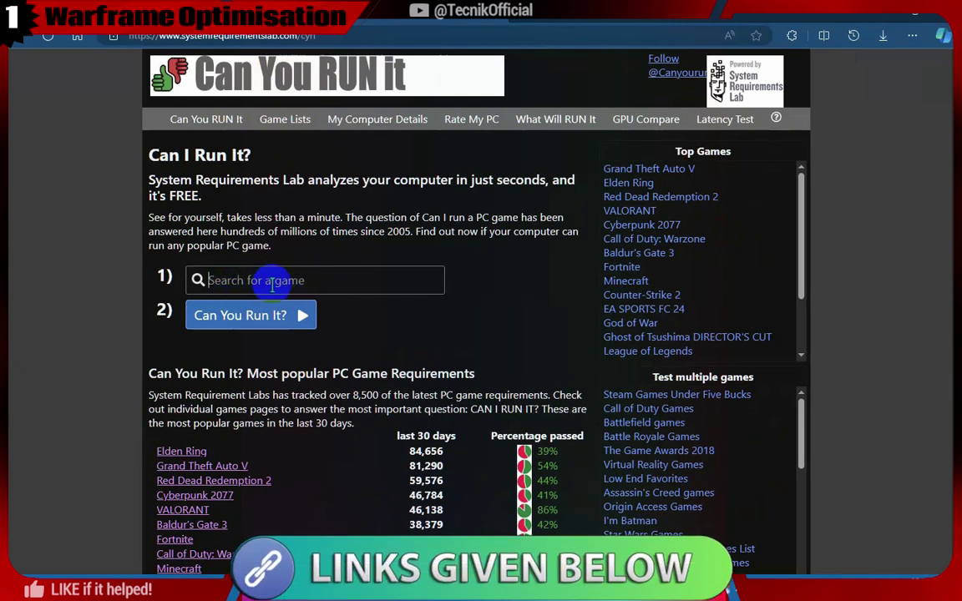
pyautogui.write('warframe')
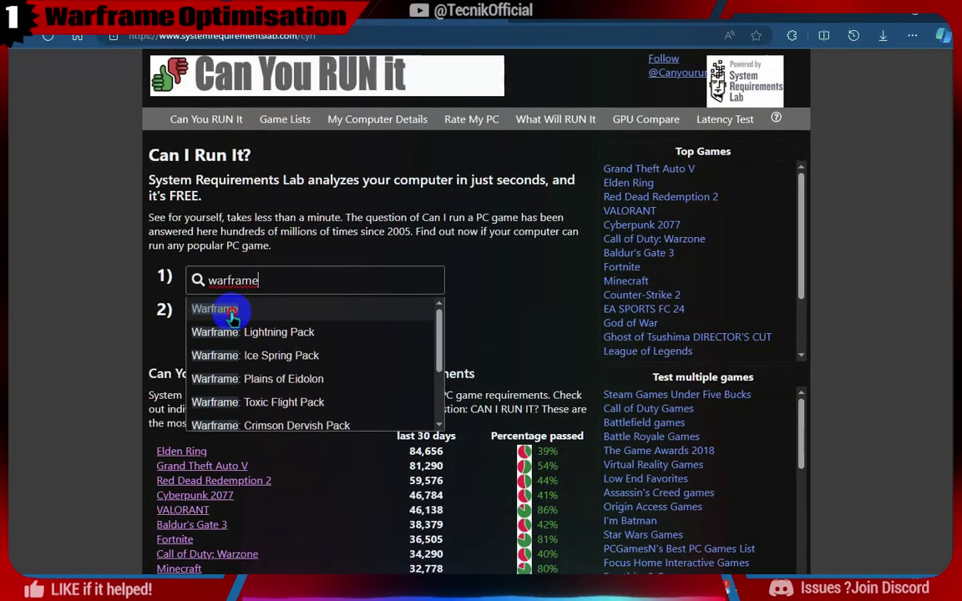
pyautogui.click(232, 314)
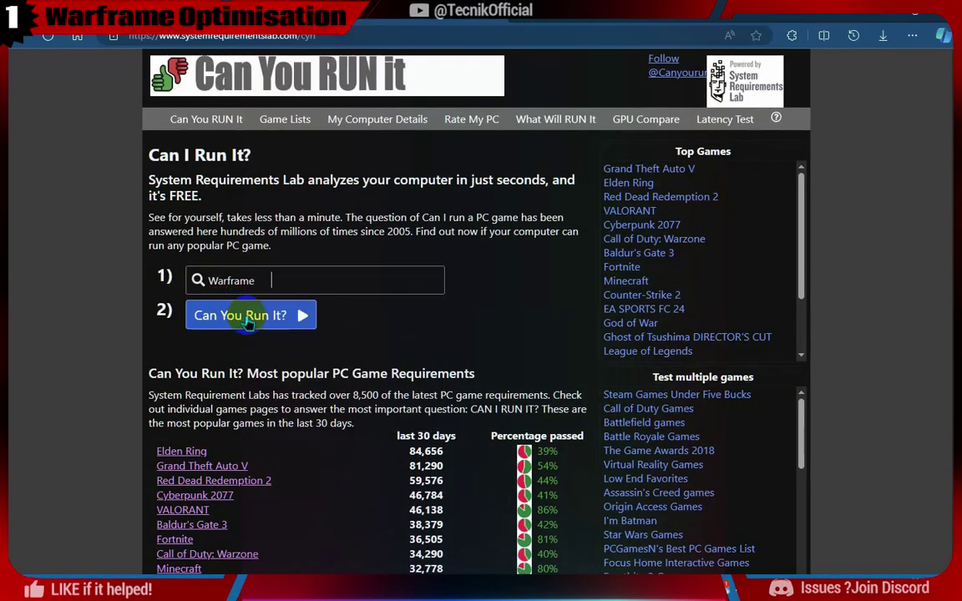
pyautogui.click(280, 322)
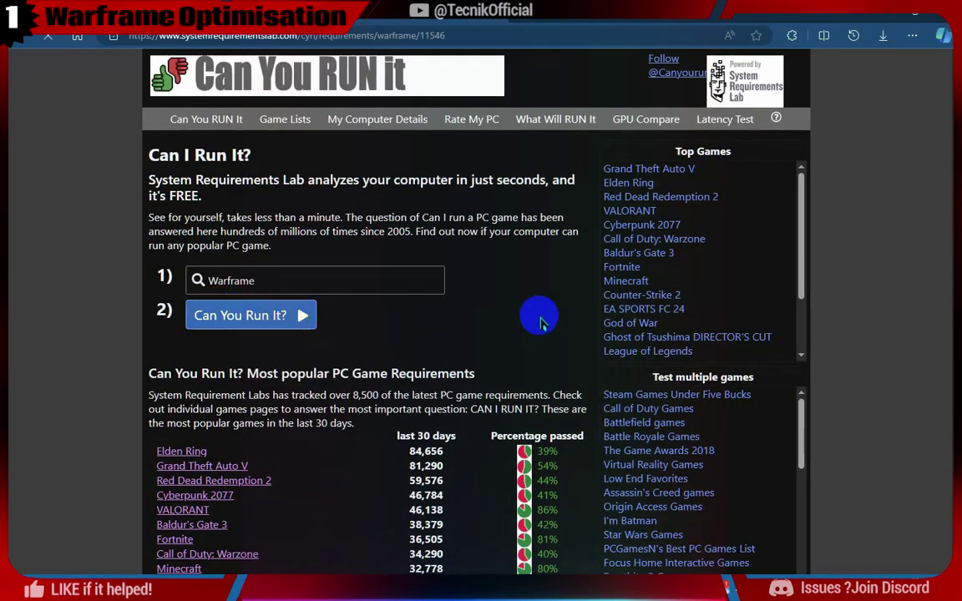
pyautogui.click(499, 270)
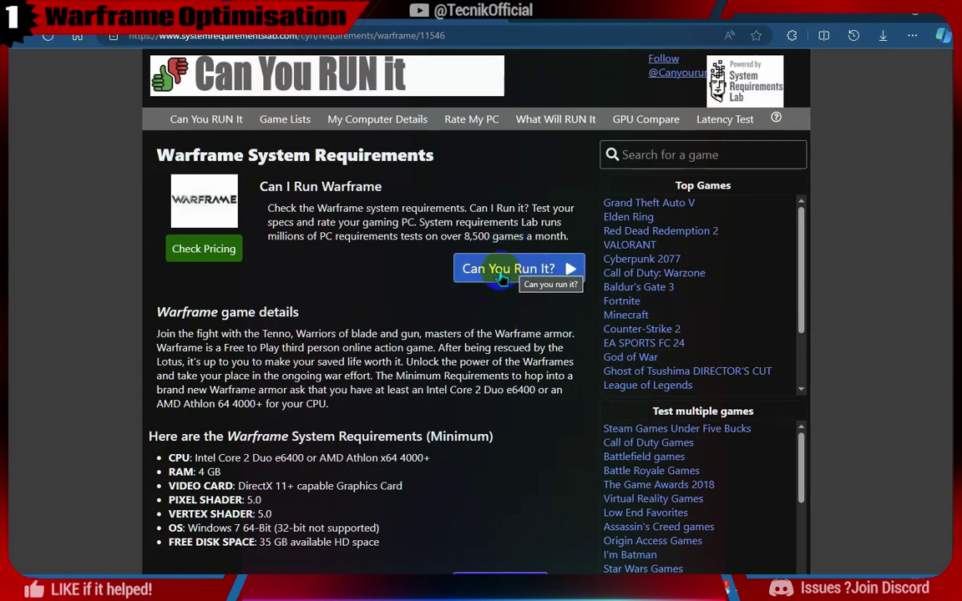
pyautogui.click(501, 279)
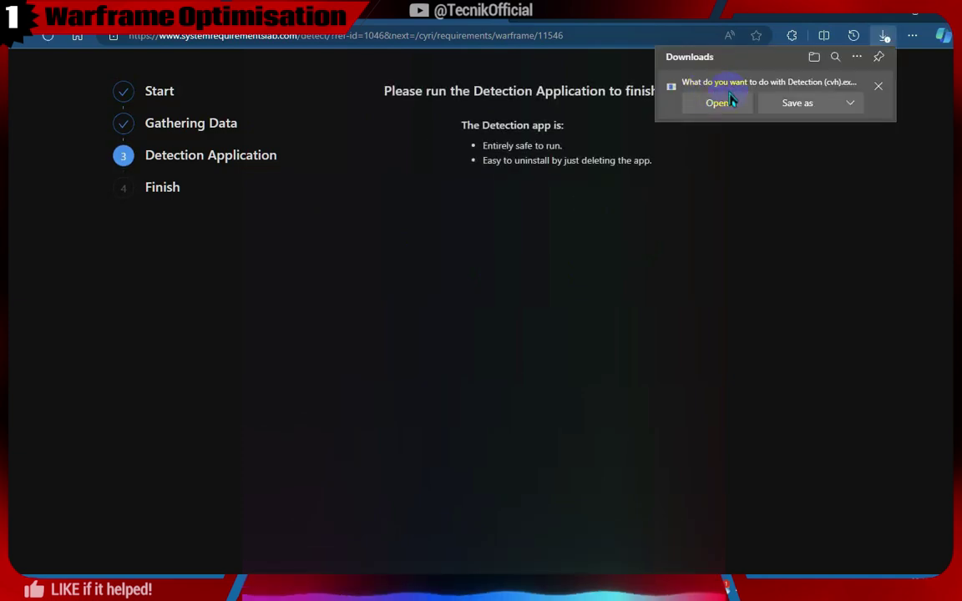
# - Run the downloaded Detection (cvh).exe hardware detection program and move its window aside
pyautogui.click(718, 103)
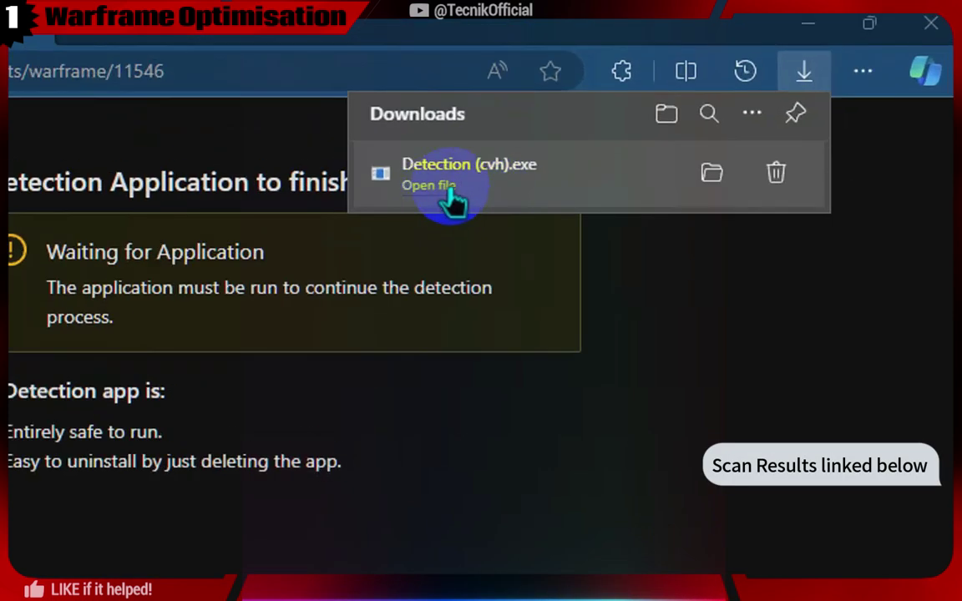
pyautogui.click(442, 200)
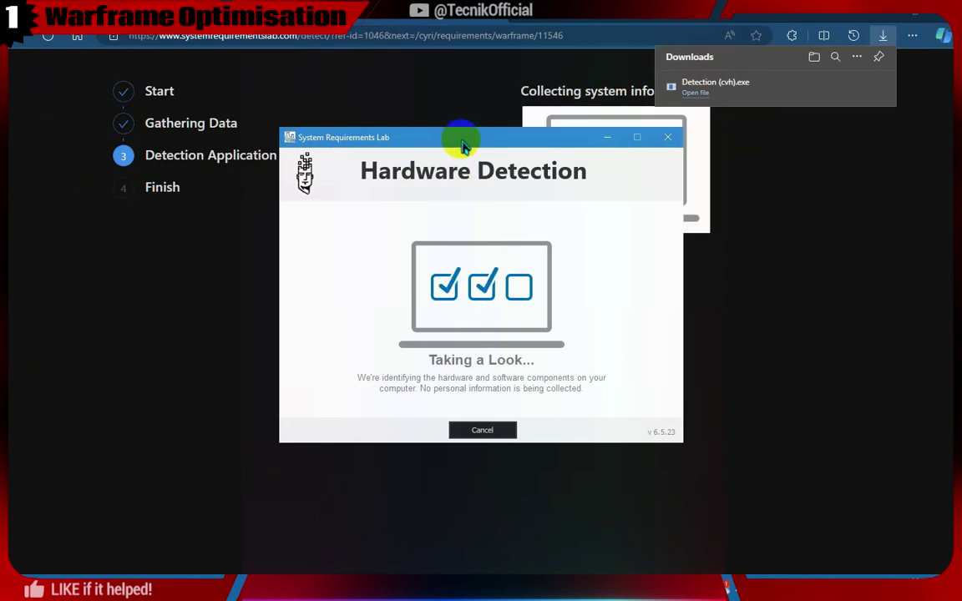
pyautogui.moveTo(460, 143); pyautogui.dragTo(308, 187)
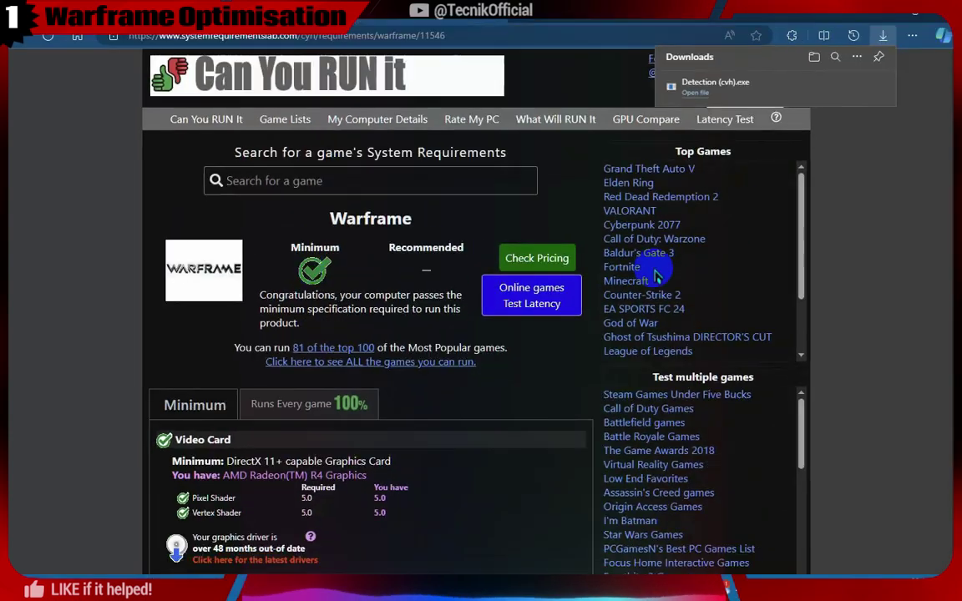
# - Scroll through the results showing this PC passes Warframe's minimum requirements
pyautogui.scroll(-5, 551, 275)
pyautogui.scroll(-1, 481, 301)
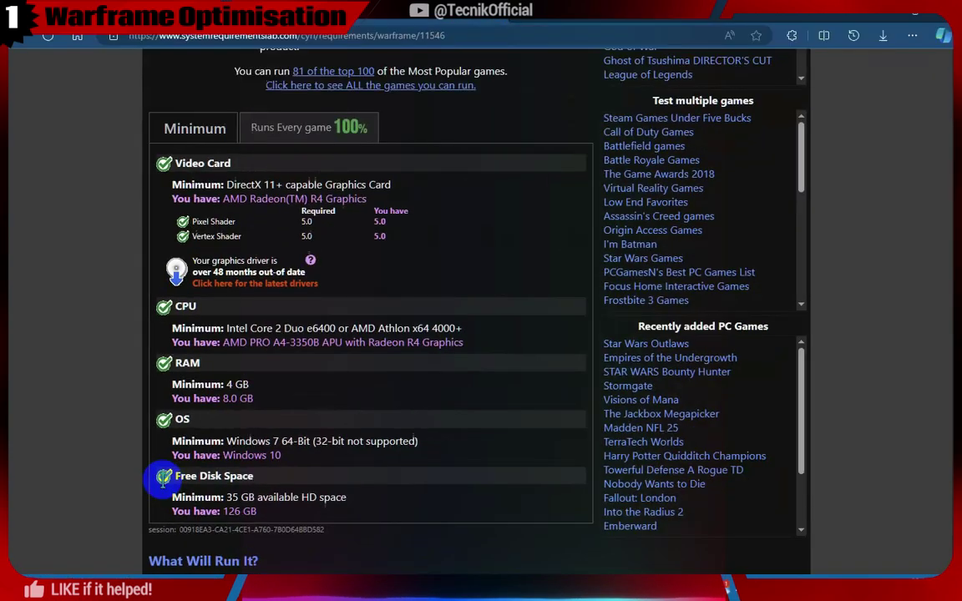
pyautogui.scroll(3, 360, 159)
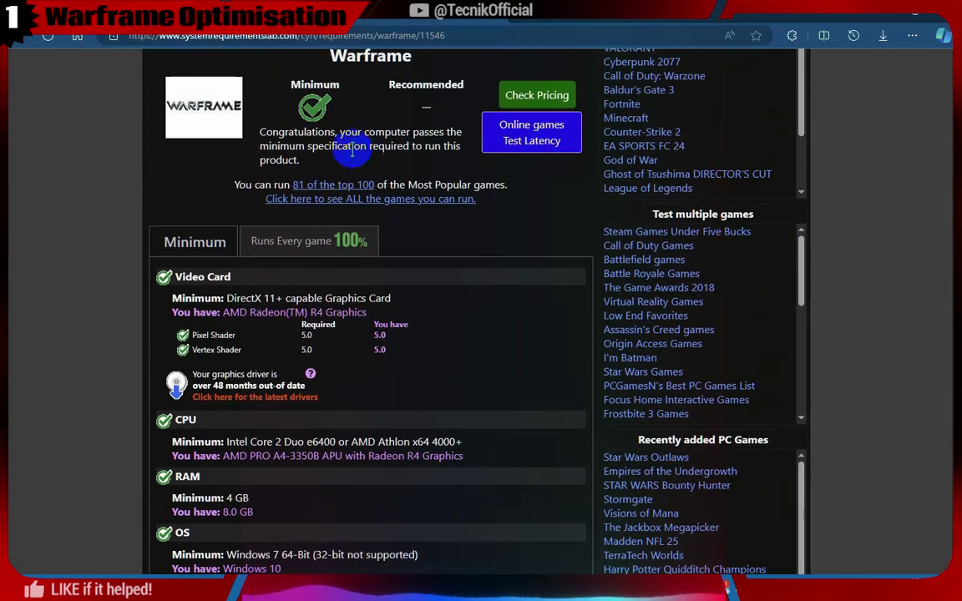
pyautogui.scroll(-1, 912, 310)
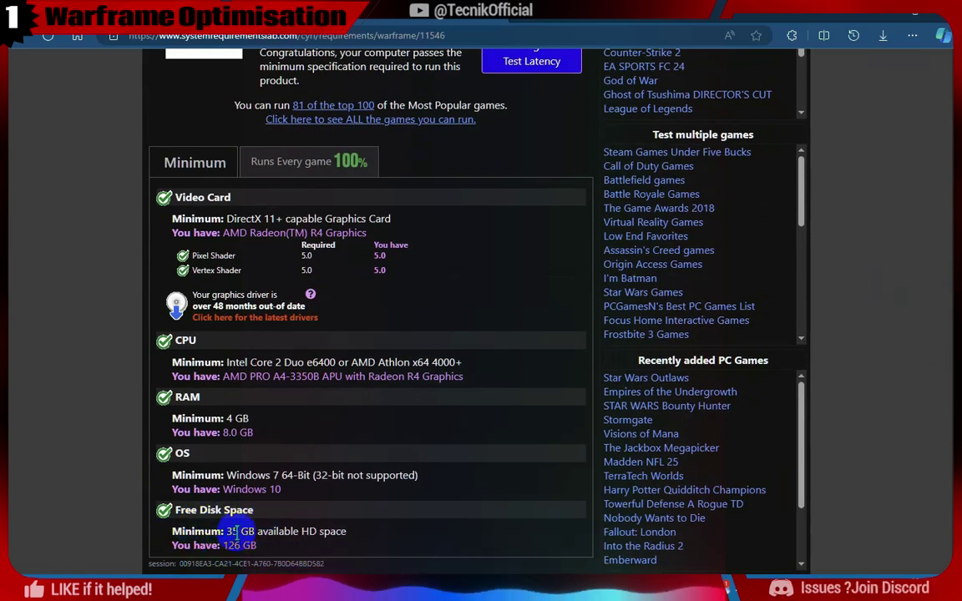
pyautogui.scroll(4, 948, 252)
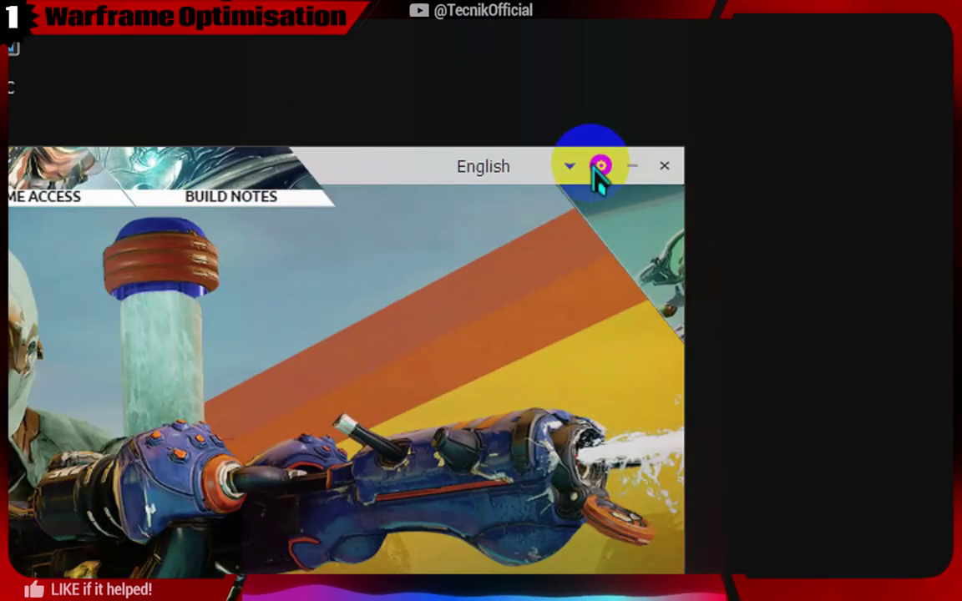
# - Optimize the Download Cache in the launcher settings and confirm with Ok
pyautogui.click(781, 84)
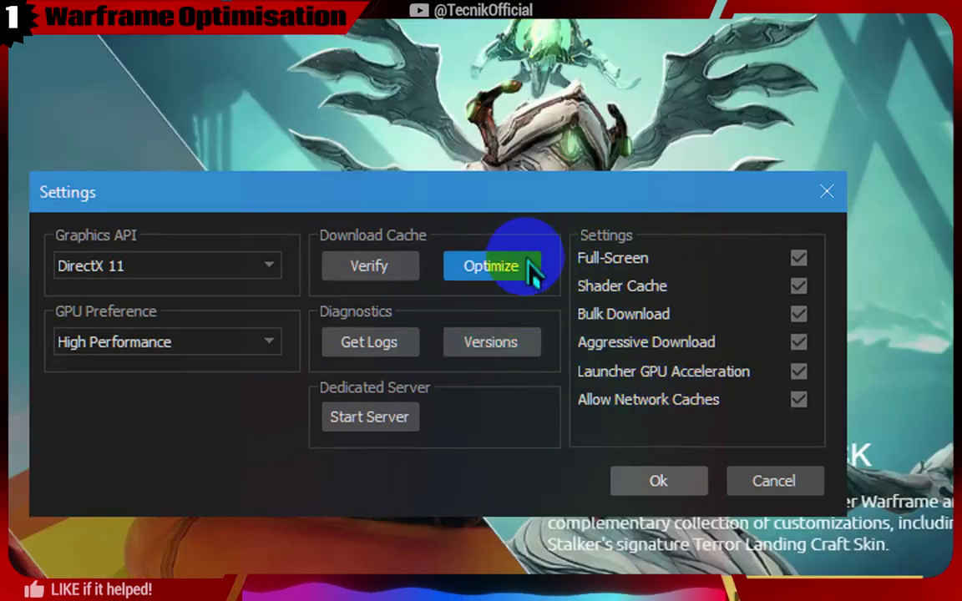
pyautogui.click(484, 276)
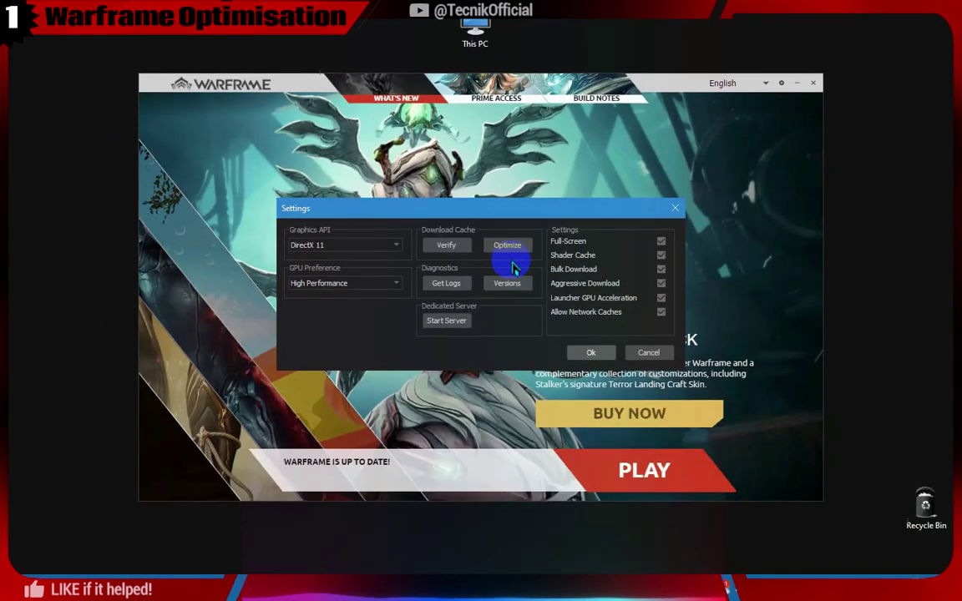
pyautogui.click(658, 484)
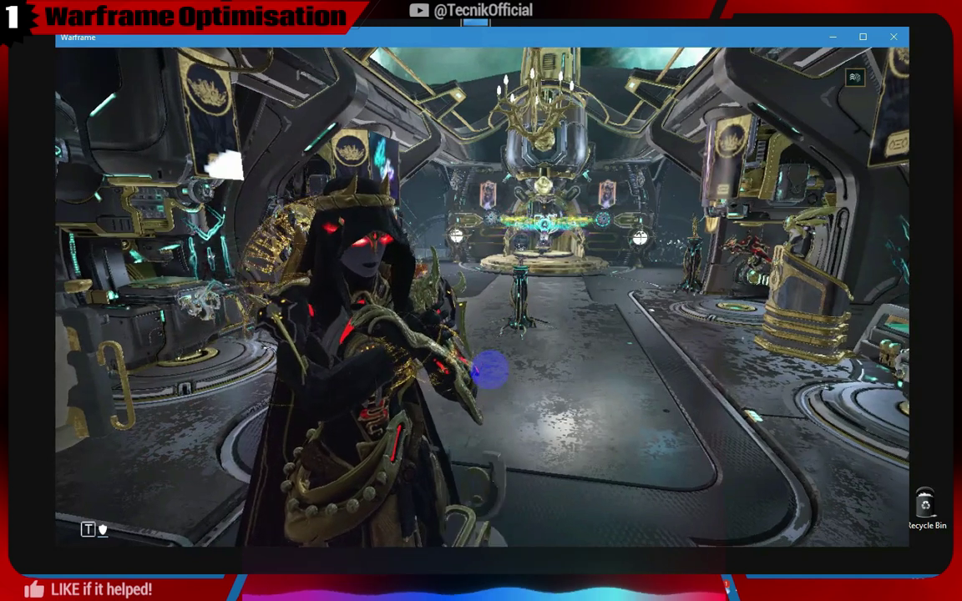
# - Open the in-game Options from the Esc menu on the Video tab
pyautogui.press('Escape')
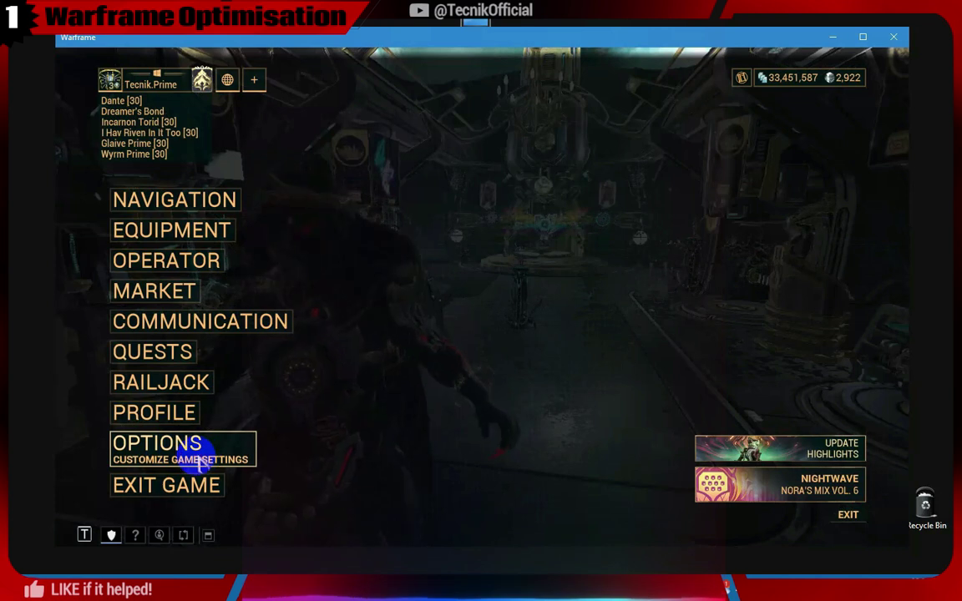
pyautogui.click(192, 455)
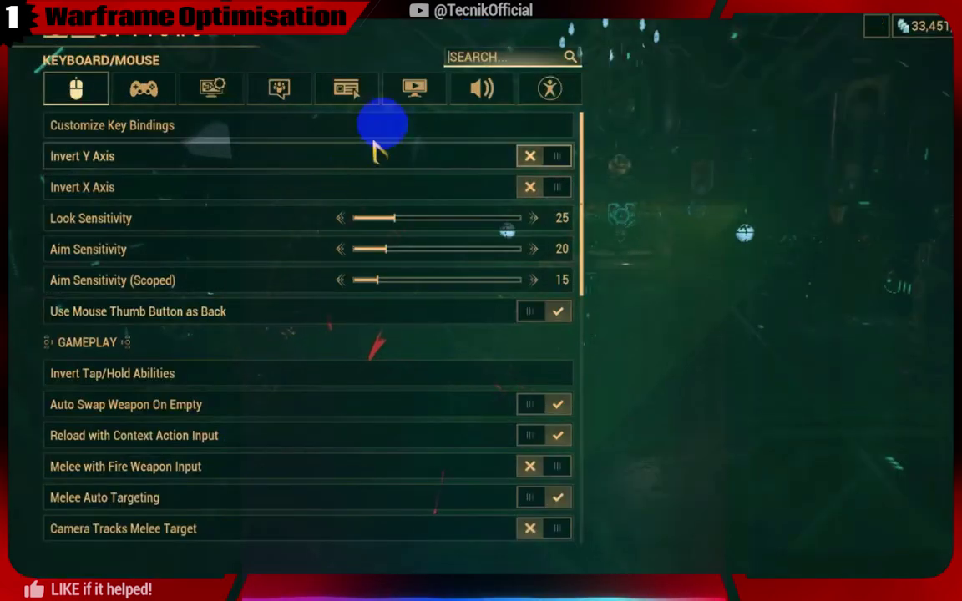
pyautogui.click(413, 90)
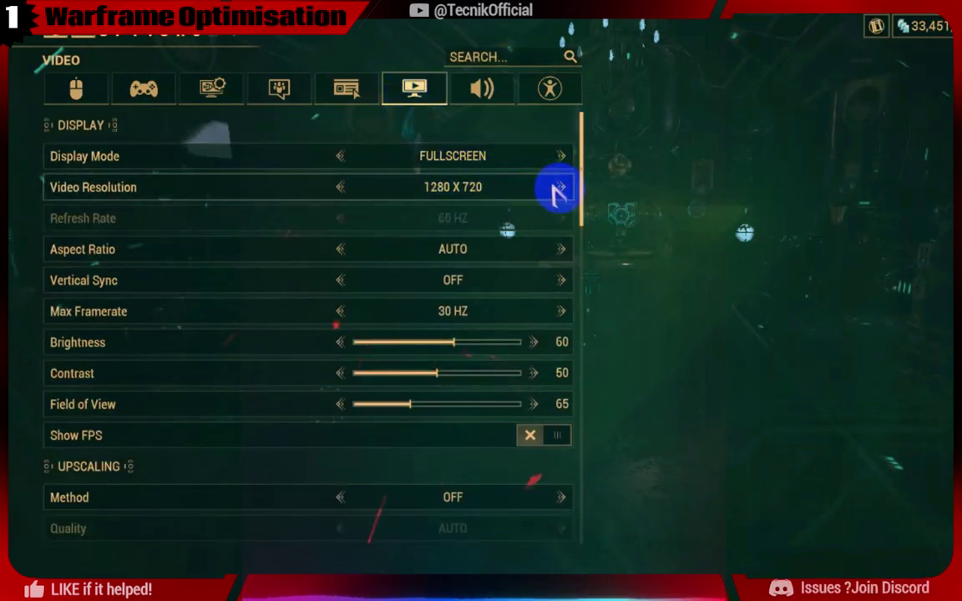
# - Set the aspect ratio to 4:3 at 1024 x 768 and raise Max Framerate from 30 to 60 HZ
pyautogui.click(559, 191)
pyautogui.click(559, 191)
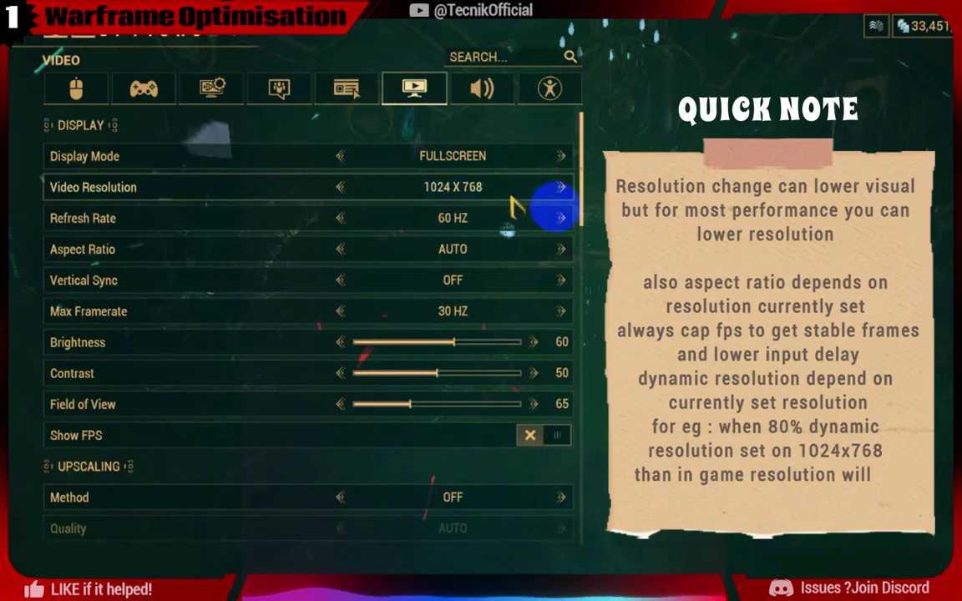
pyautogui.moveTo(582, 206); pyautogui.dragTo(564, 186)
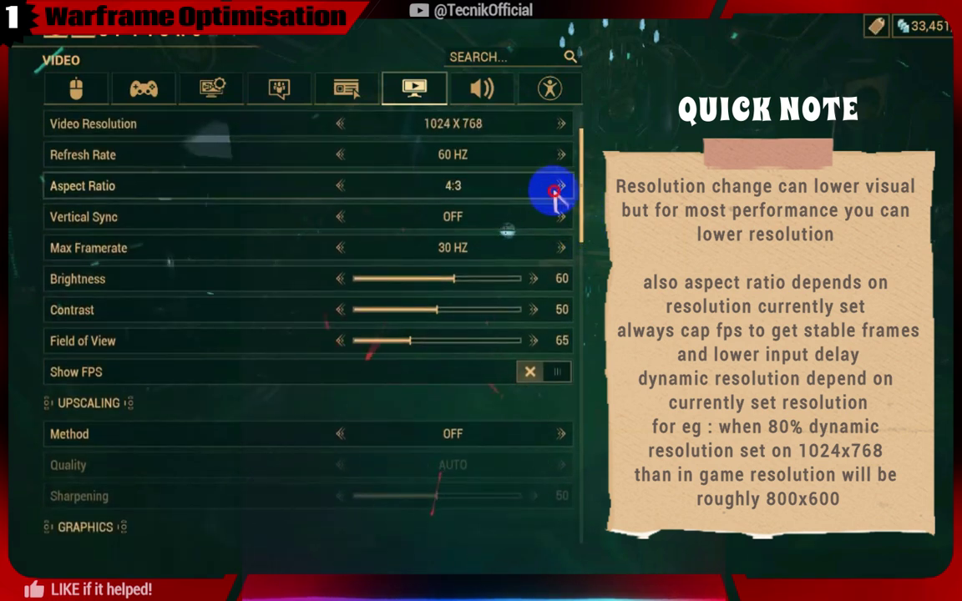
pyautogui.click(555, 191)
pyautogui.click(343, 190)
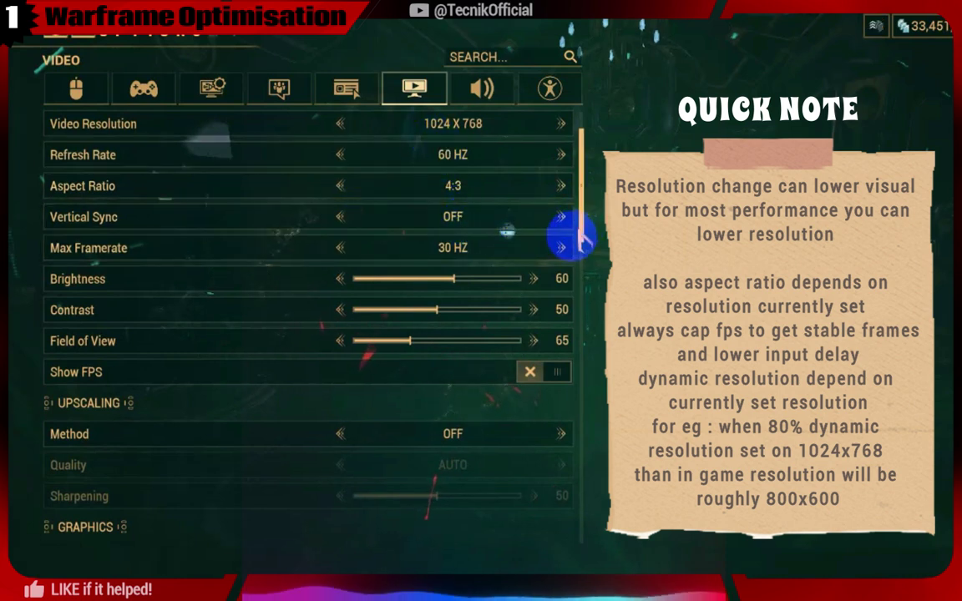
pyautogui.click(561, 248)
pyautogui.click(559, 249)
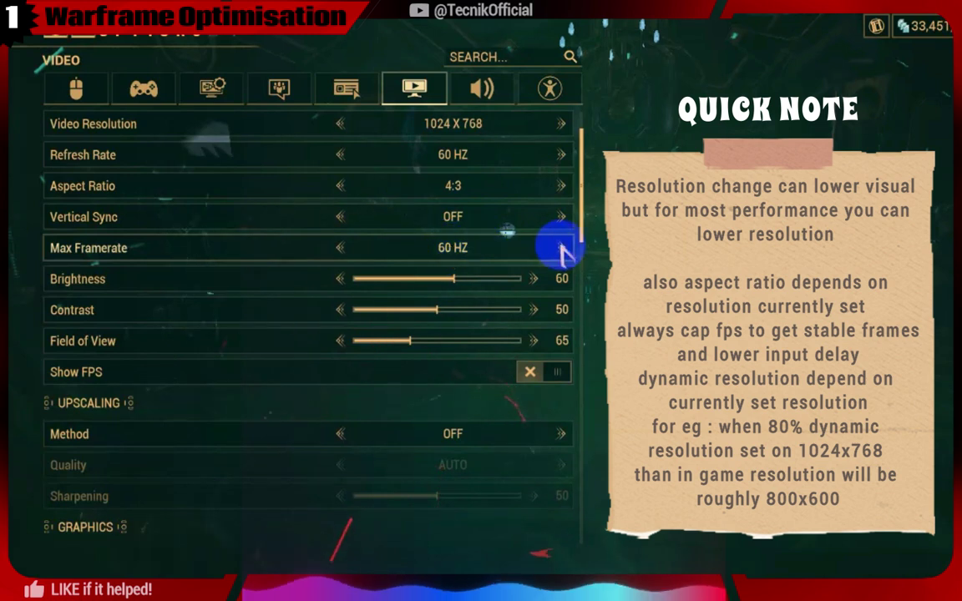
pyautogui.scroll(-2, 578, 246)
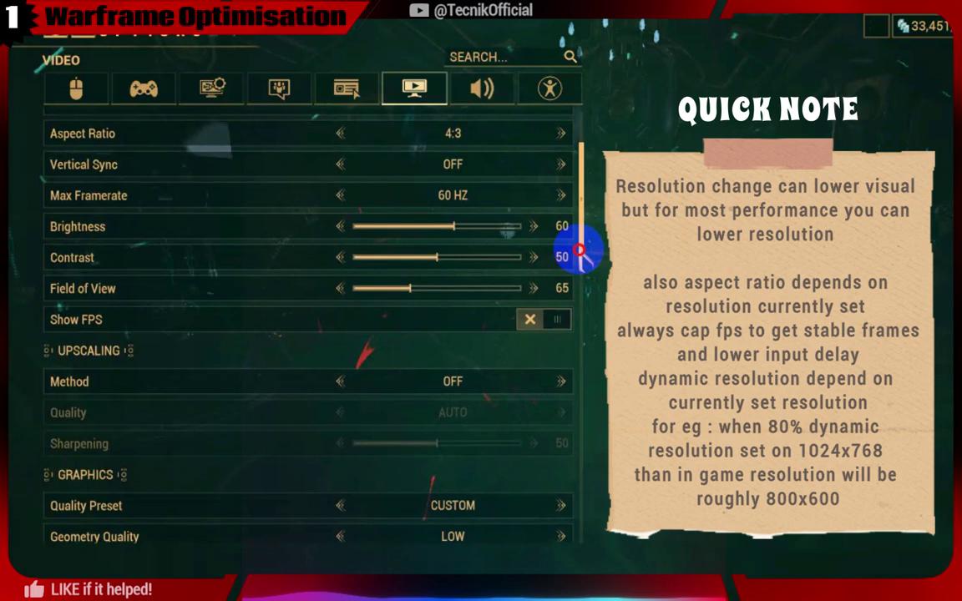
pyautogui.scroll(-2, 579, 252)
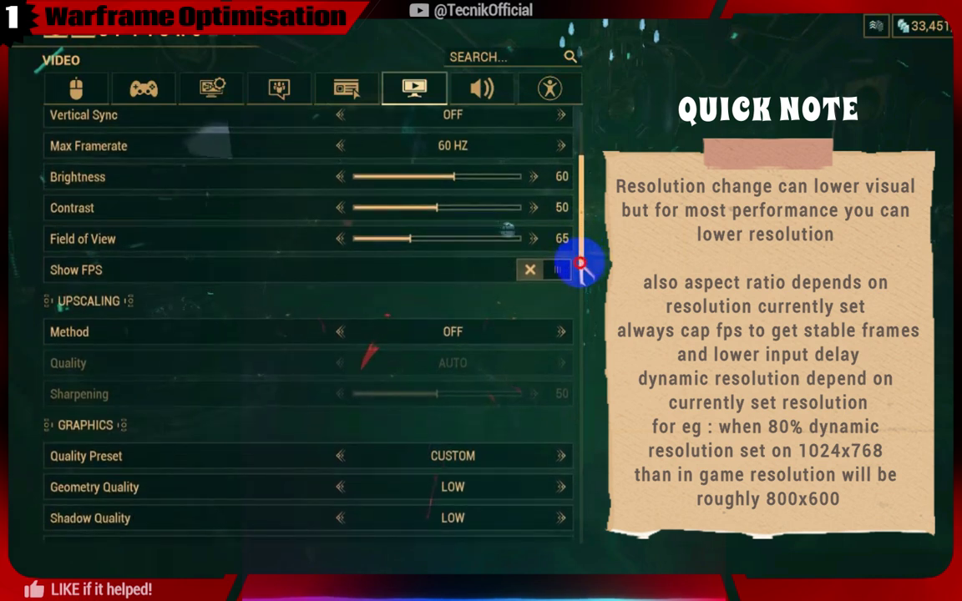
pyautogui.moveTo(581, 265); pyautogui.dragTo(588, 307)
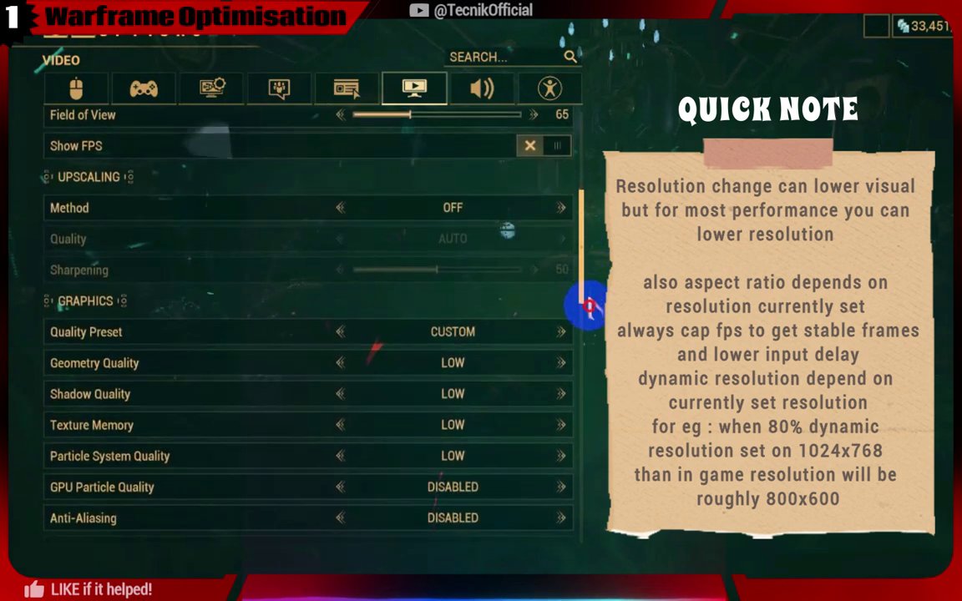
pyautogui.scroll(-1, 491, 209)
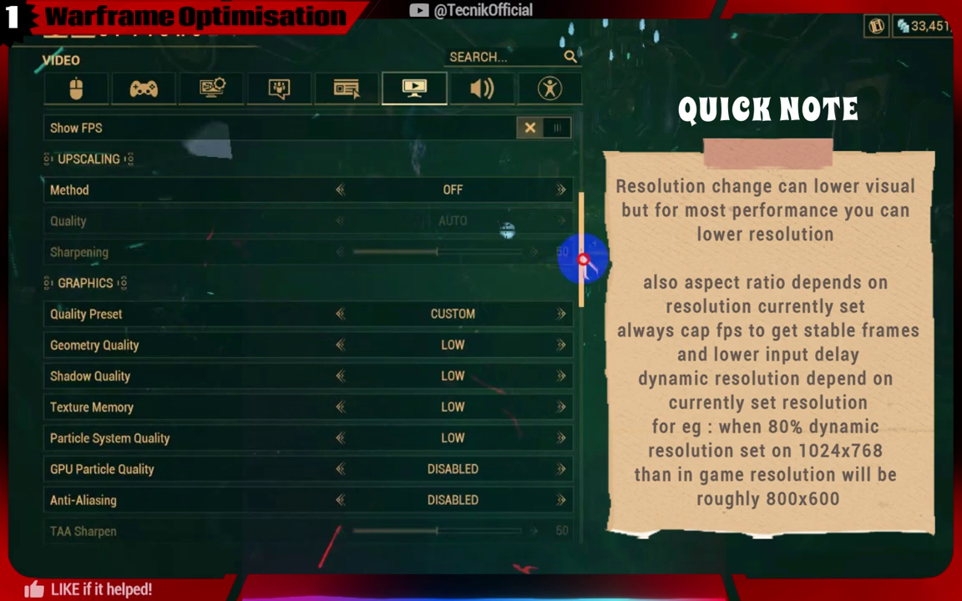
pyautogui.moveTo(584, 261); pyautogui.dragTo(579, 301)
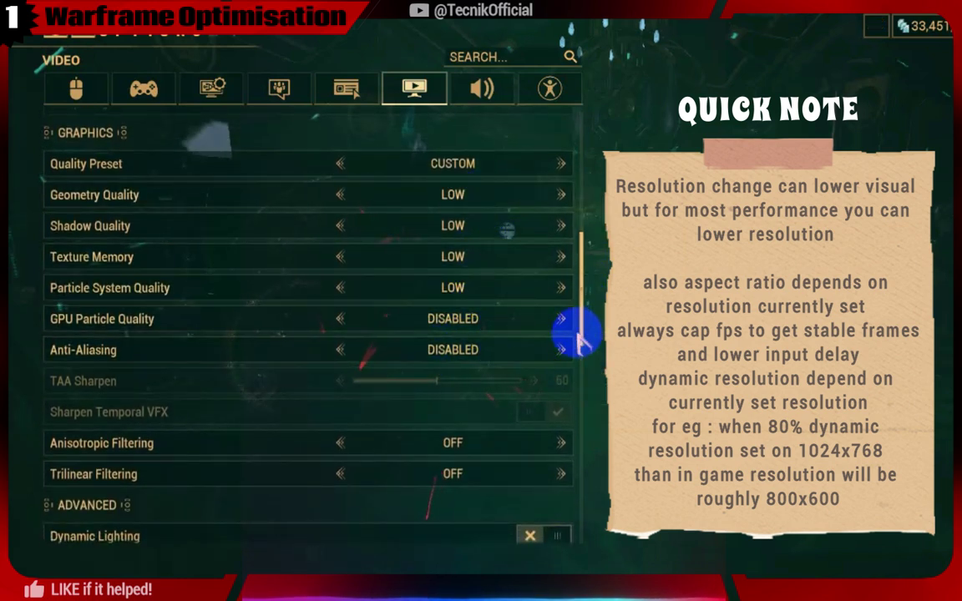
pyautogui.moveTo(582, 327); pyautogui.dragTo(576, 519)
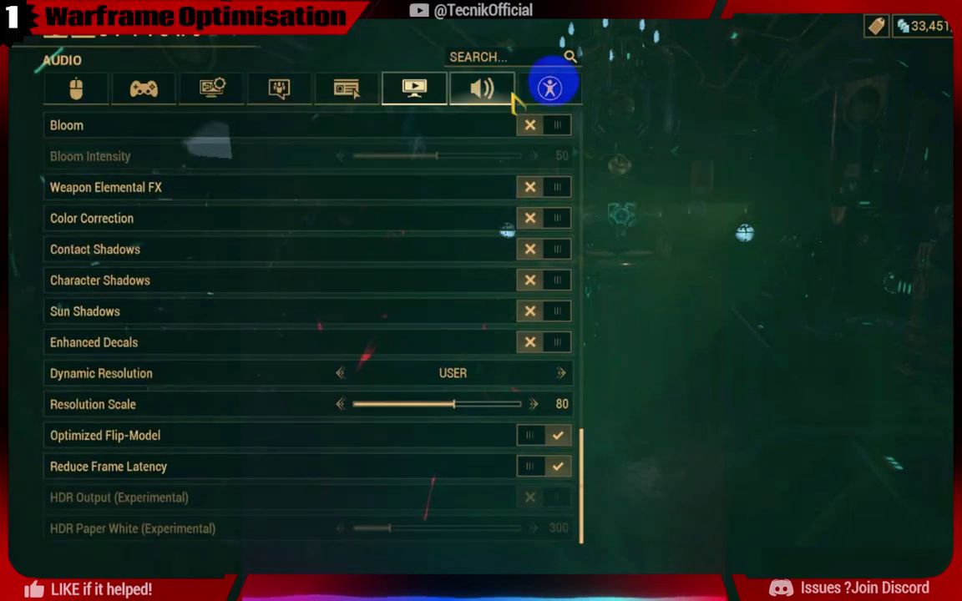
# - Scroll the Accessibility tab's visual effects, screen shake and highlighting options
pyautogui.click(551, 89)
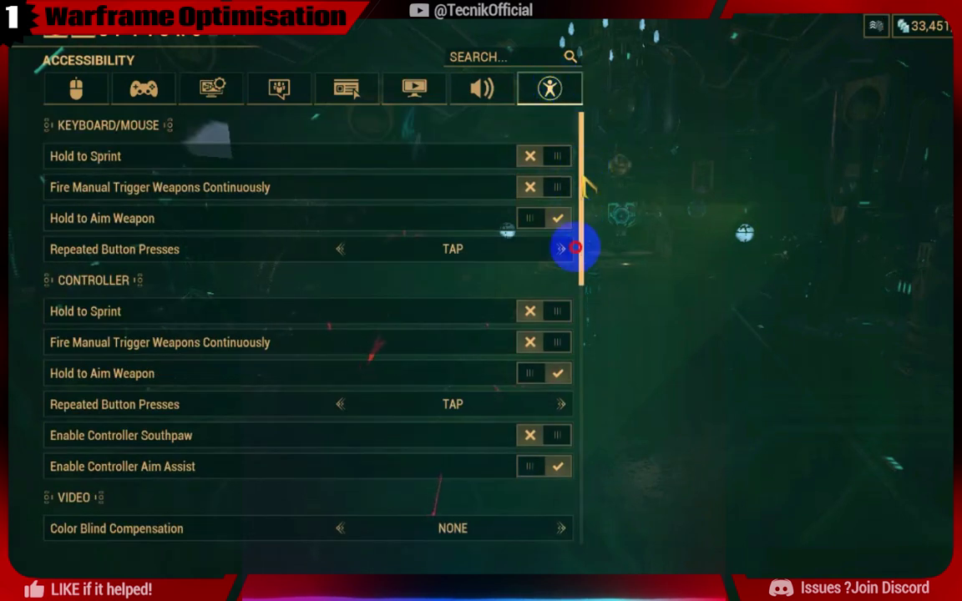
pyautogui.scroll(-5, 564, 248)
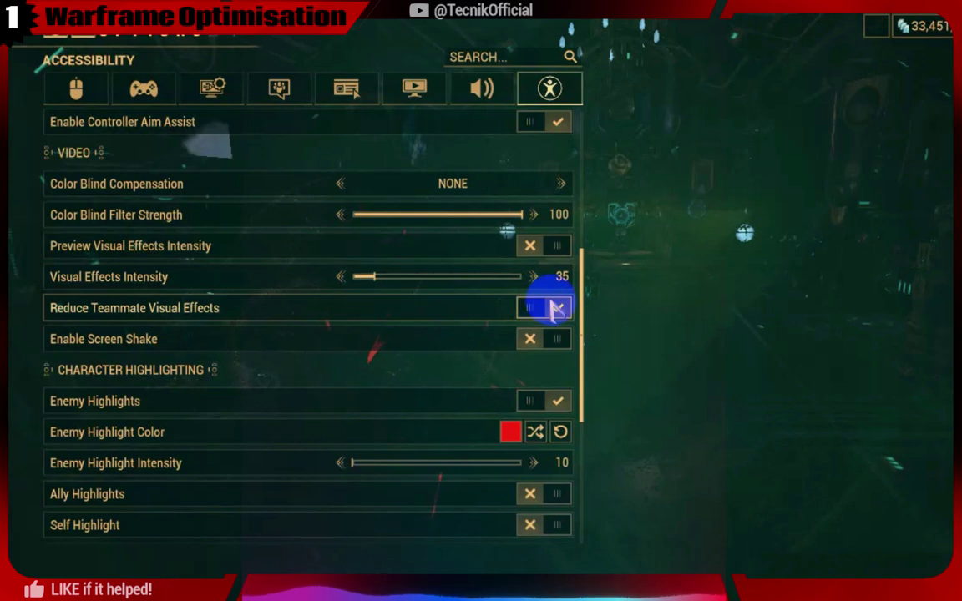
pyautogui.moveTo(585, 297); pyautogui.dragTo(459, 422)
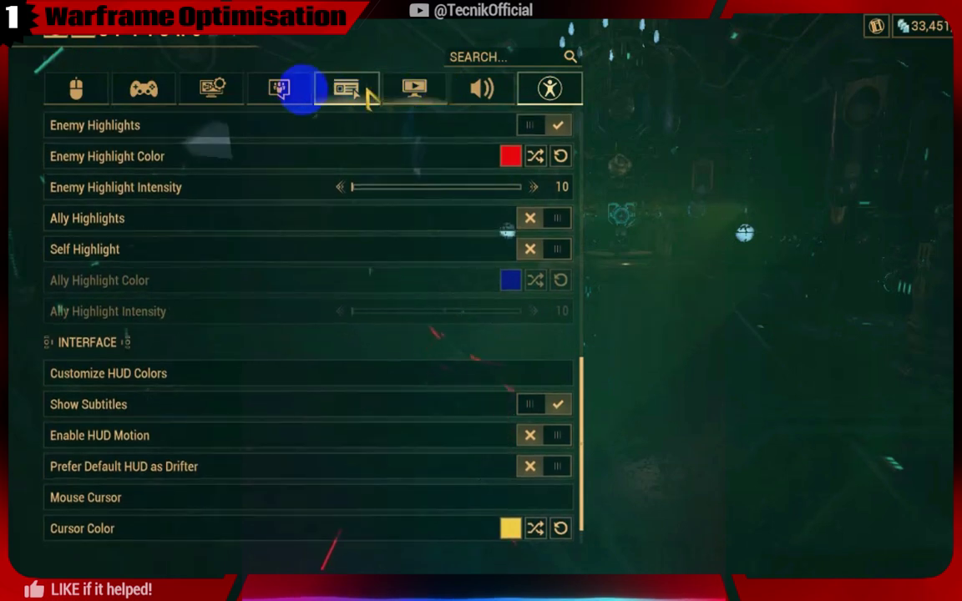
# - Scroll the Audio tab down to its Advanced and Voice sections, then go to System
pyautogui.click(480, 92)
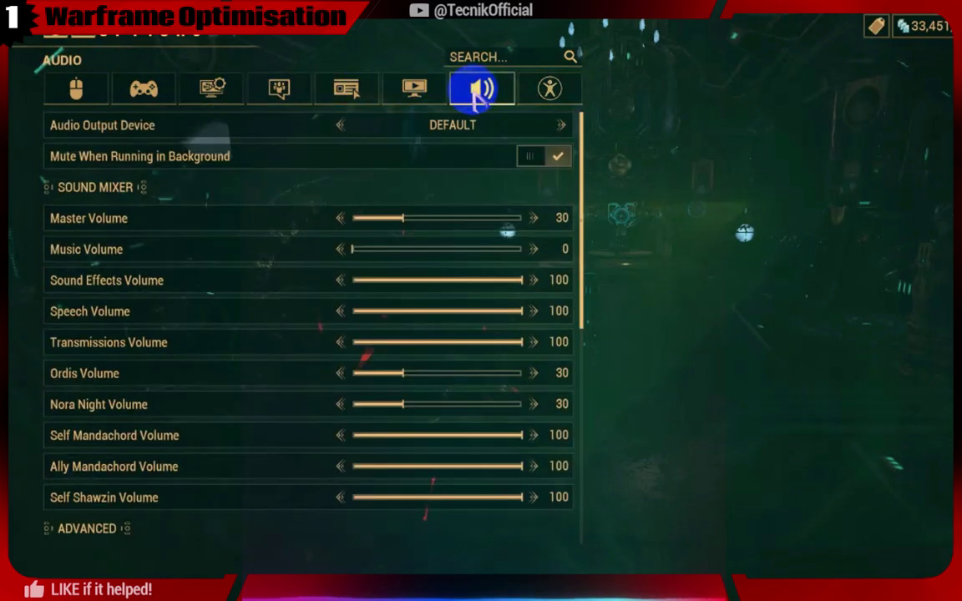
pyautogui.moveTo(584, 150); pyautogui.dragTo(619, 278)
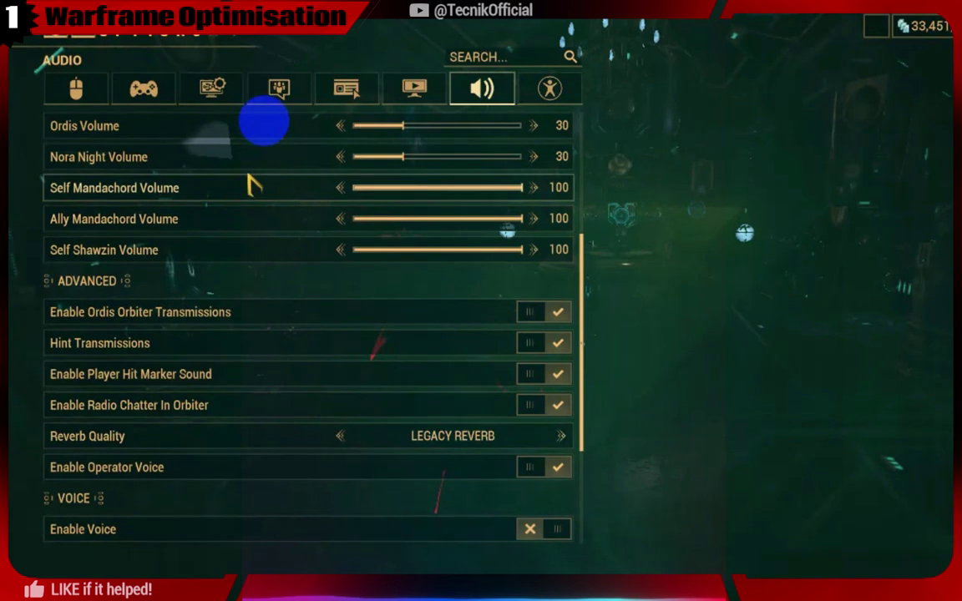
pyautogui.click(233, 92)
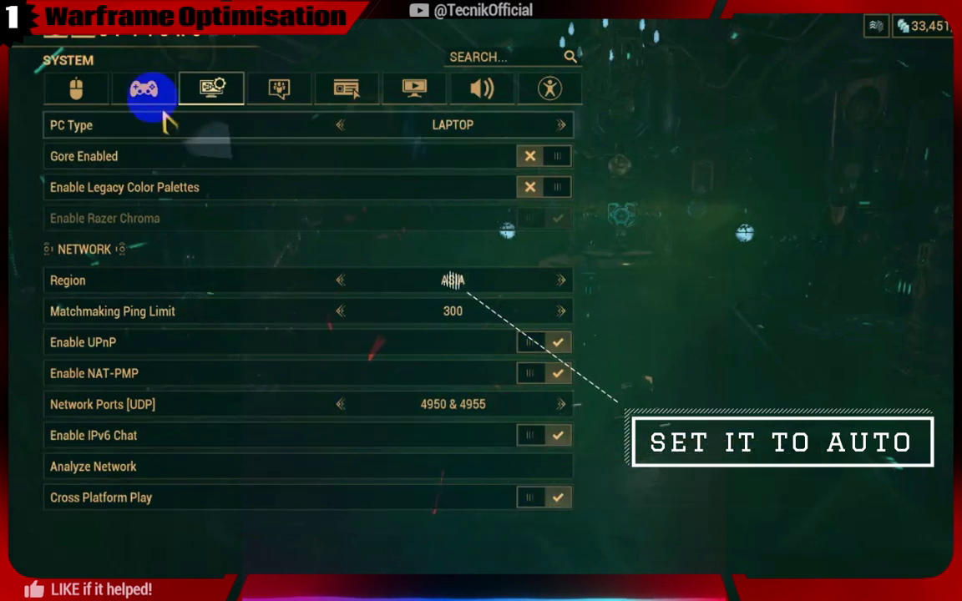
# - Look through the Keyboard/Mouse tab, then move on to the Interface tab
pyautogui.click(93, 102)
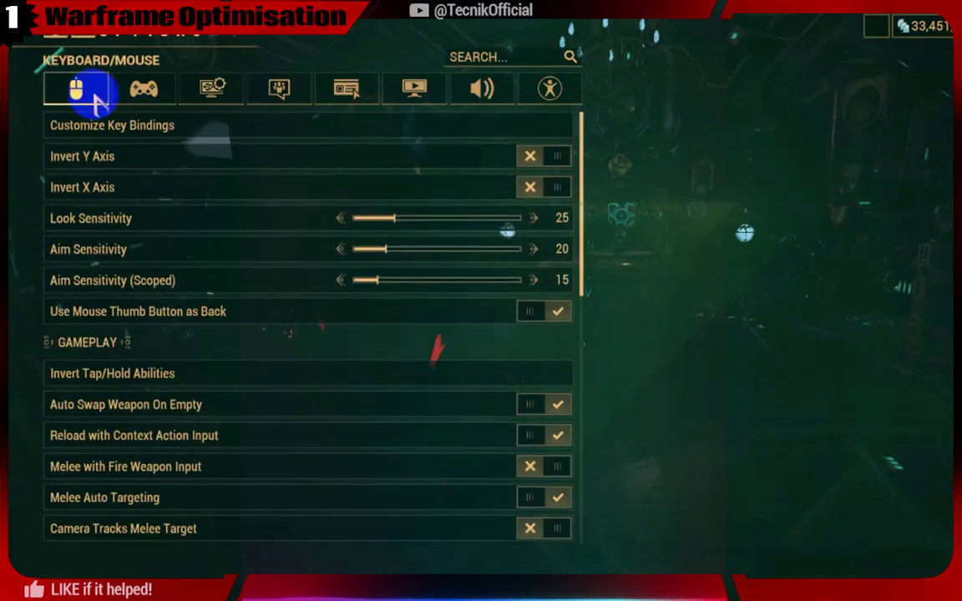
pyautogui.click(353, 91)
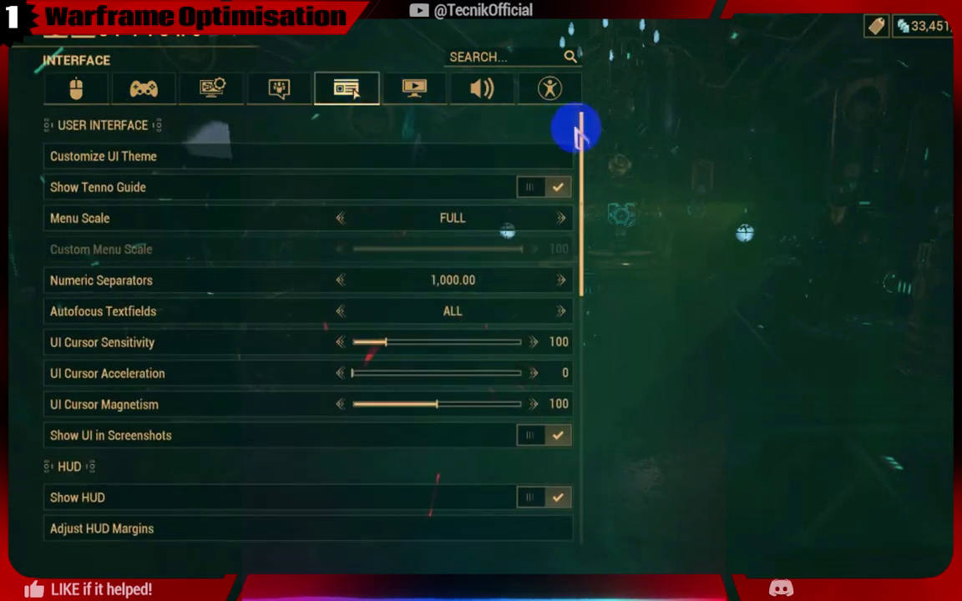
# - Scroll through the Interface options list, including Menu Scale and Show HUD
pyautogui.moveTo(581, 127)
pyautogui.mouseDown()
pyautogui.moveTo(579, 258)
pyautogui.moveTo(607, 312)
pyautogui.moveTo(600, 364)
pyautogui.moveTo(618, 271)
pyautogui.mouseUp()
pyautogui.scroll(2, 622, 263)
pyautogui.scroll(1, 601, 267)
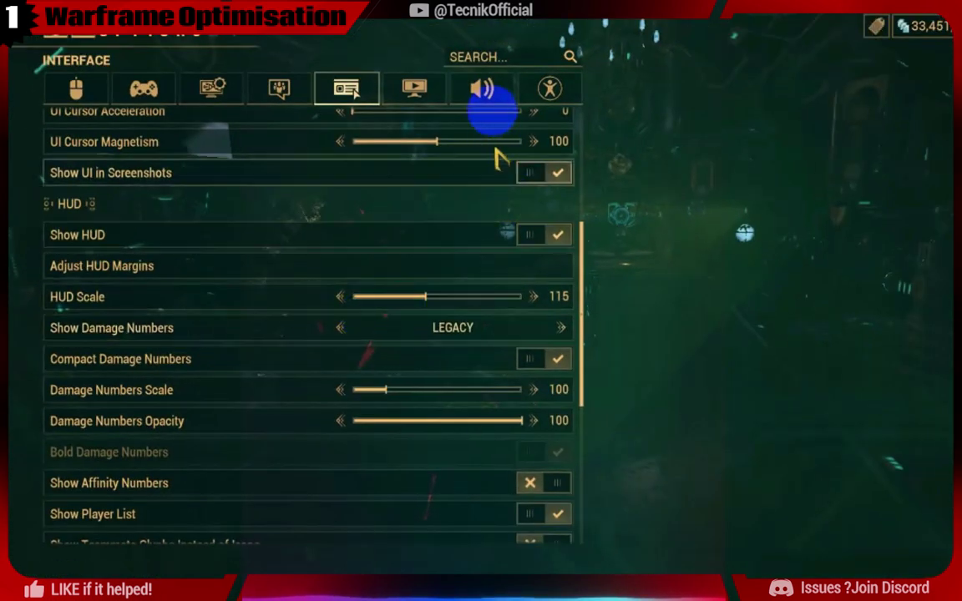
pyautogui.scroll(1, 498, 154)
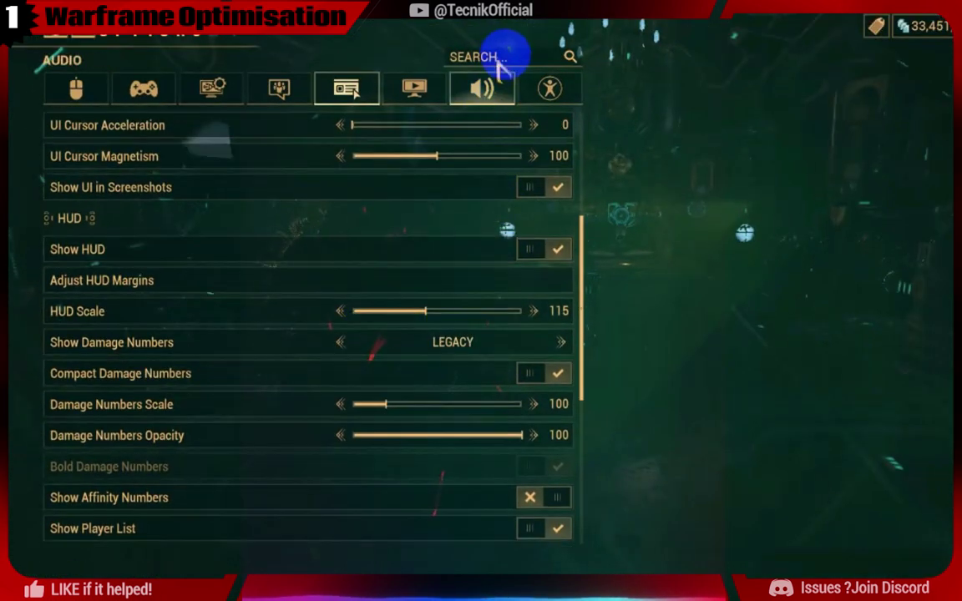
# - Search all settings for 'fra' and switch Show FPS on
pyautogui.click(505, 58)
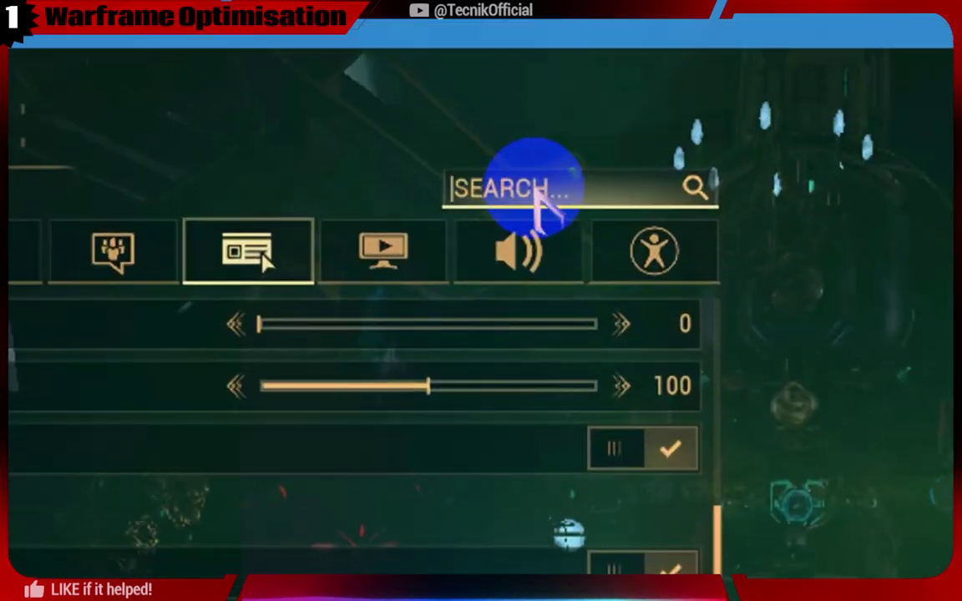
pyautogui.write('frame')
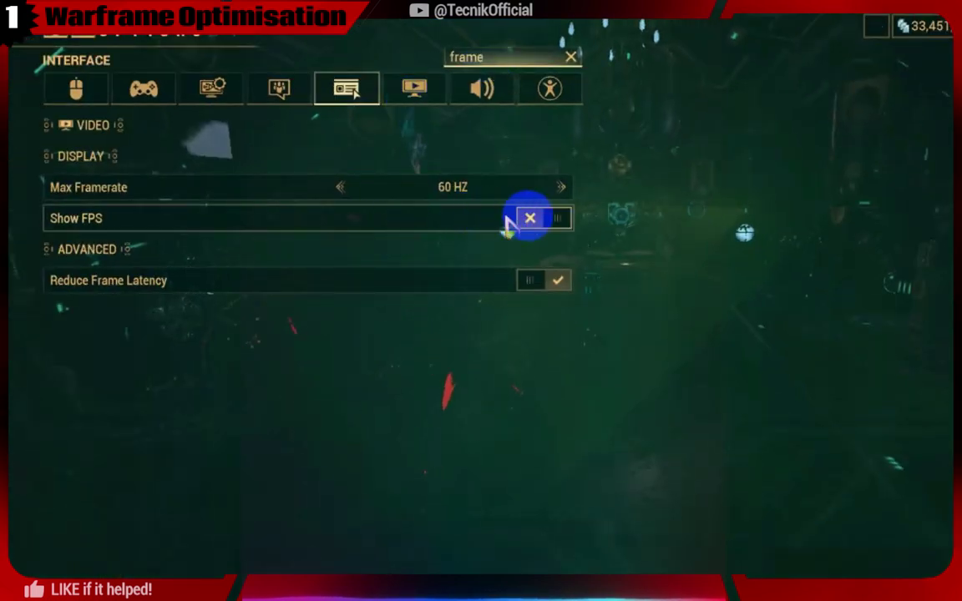
pyautogui.click(530, 218)
# - Clear the search and scroll the Social privacy and chat settings down to Emoji Color
pyautogui.click(571, 57)
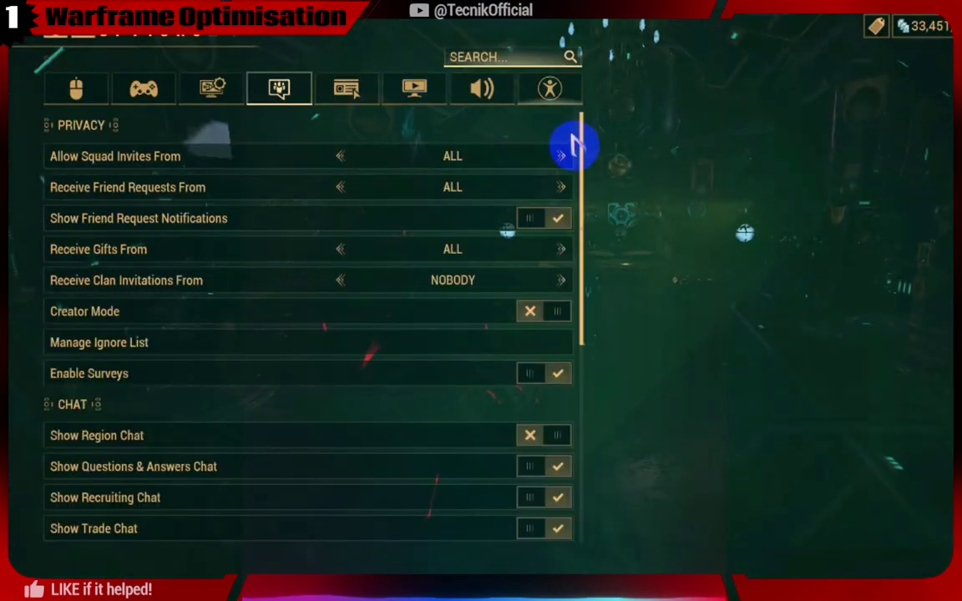
pyautogui.scroll(-4, 582, 150)
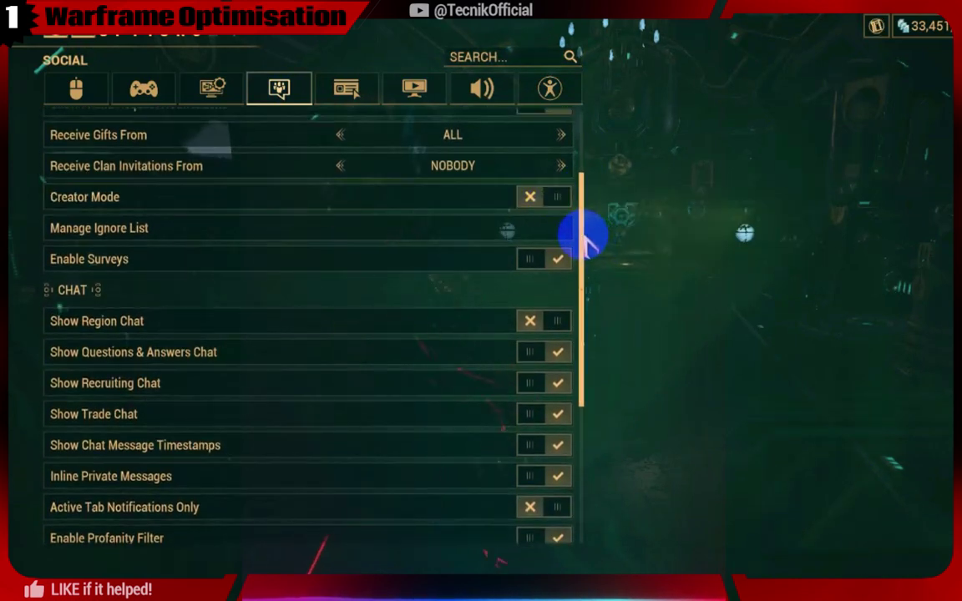
pyautogui.moveTo(585, 238); pyautogui.dragTo(578, 396)
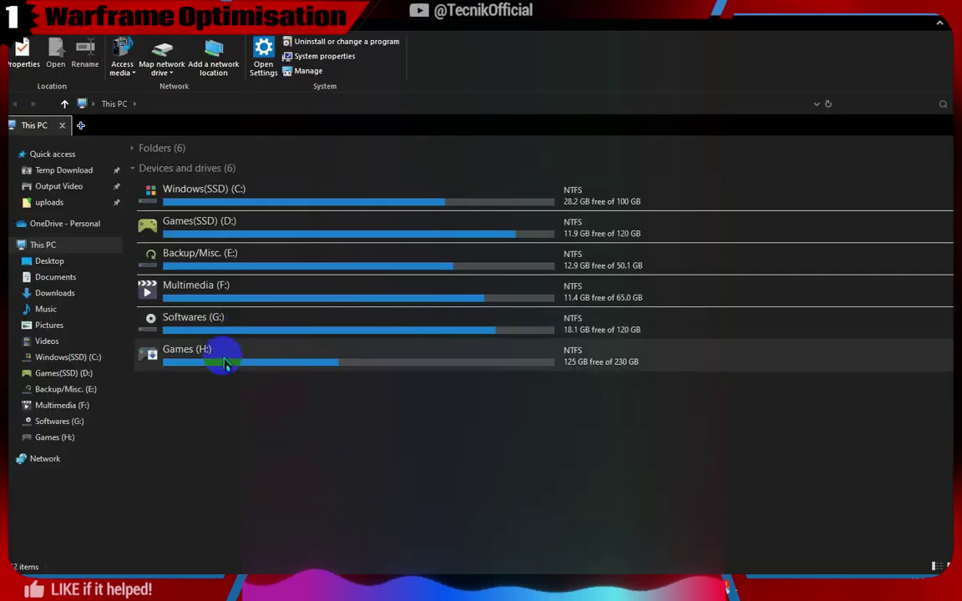
# - Browse Games(SSD) (D:) > Warframe > Downloaded > Public to reach Warframe.x64.exe
pyautogui.doubleClick(235, 230)
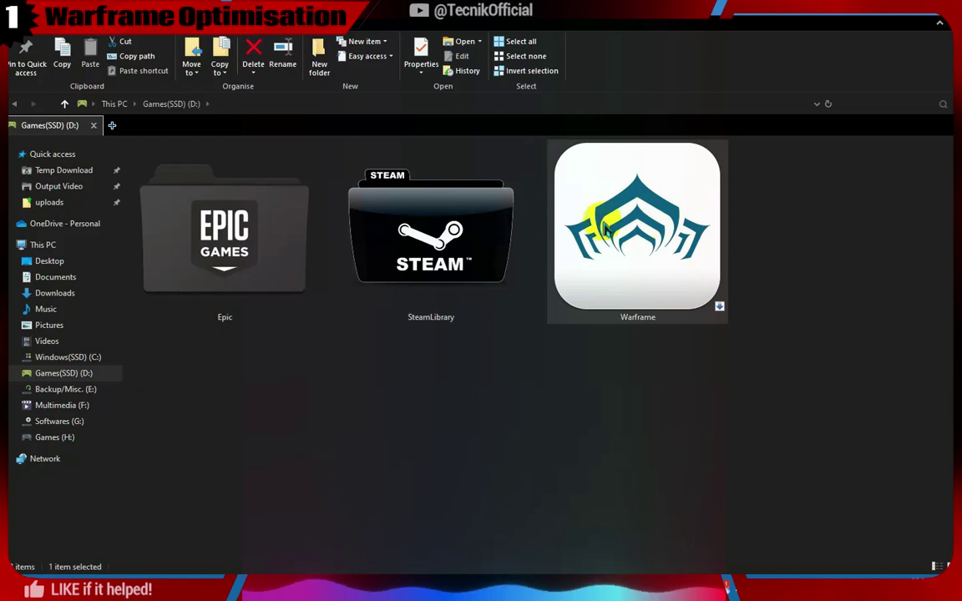
pyautogui.doubleClick(586, 222)
pyautogui.doubleClick(223, 162)
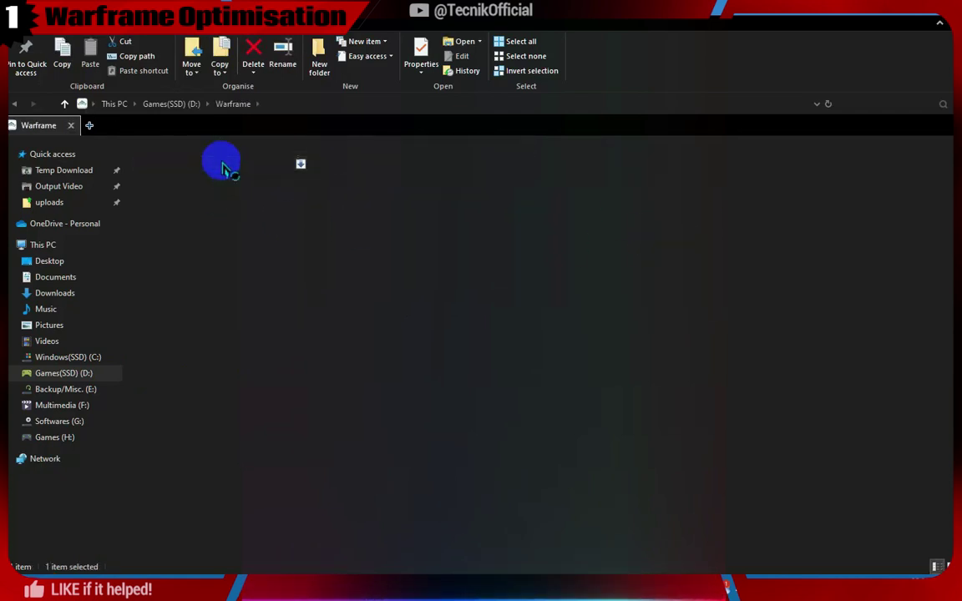
pyautogui.click(201, 169)
pyautogui.doubleClick(201, 167)
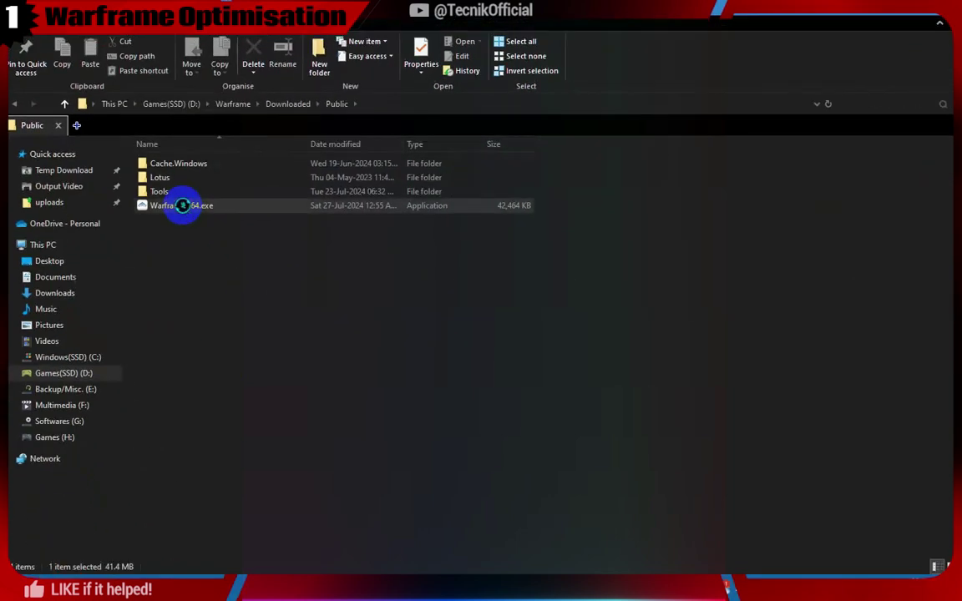
# - Disable full-screen optimisations for Warframe.x64.exe and set its high DPI scaling override to Application
pyautogui.rightClick(182, 205)
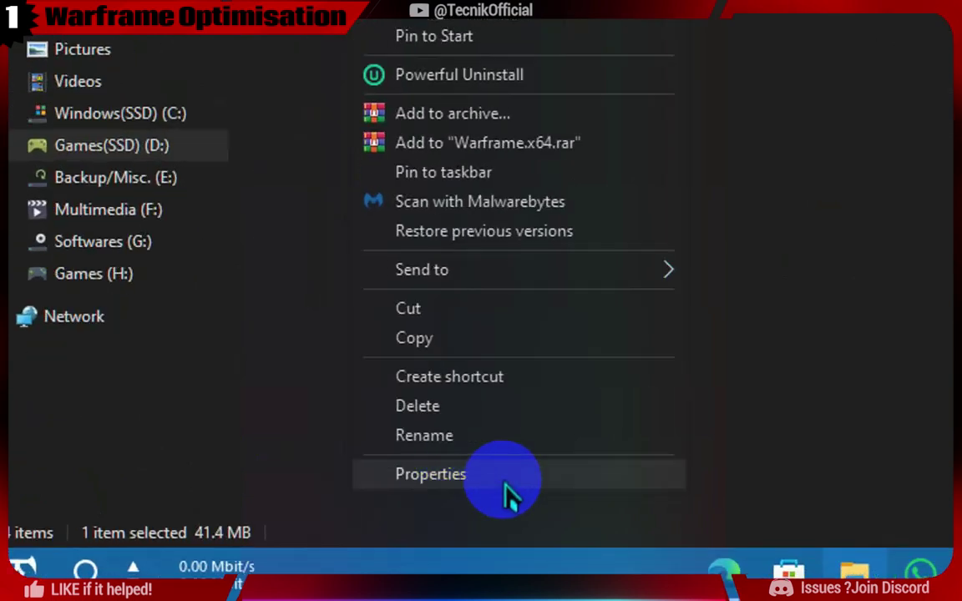
pyautogui.click(442, 501)
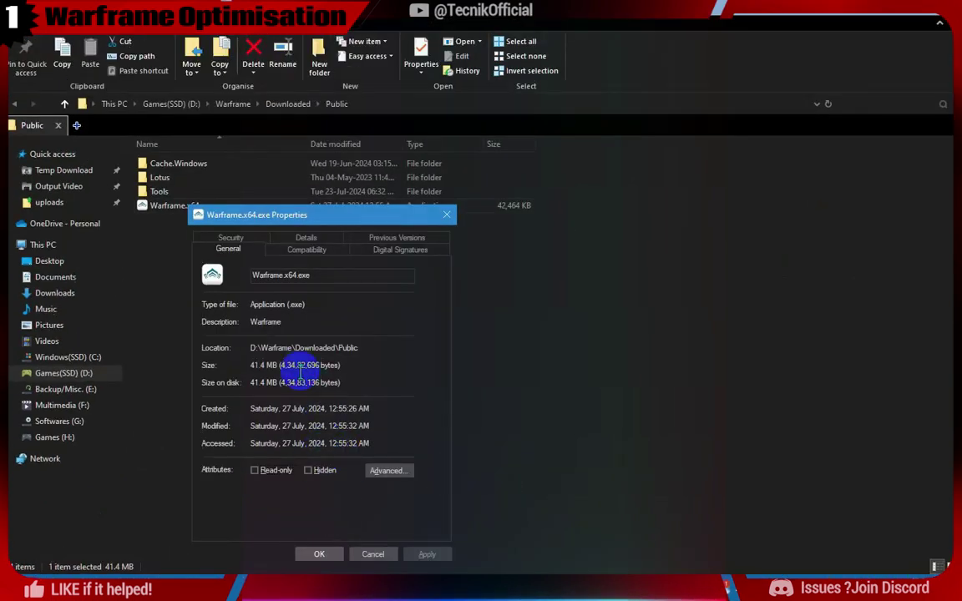
pyautogui.click(310, 253)
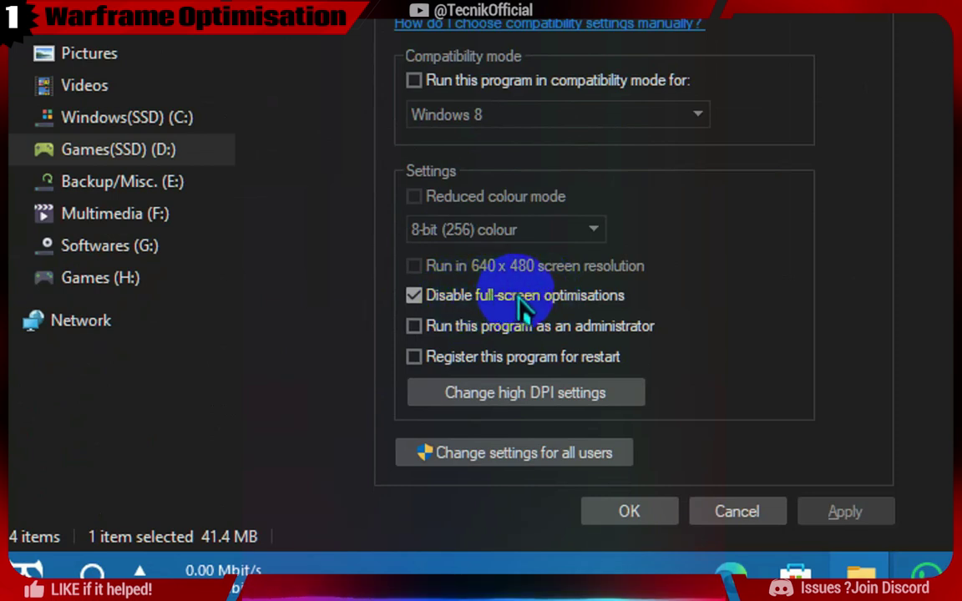
pyautogui.click(511, 394)
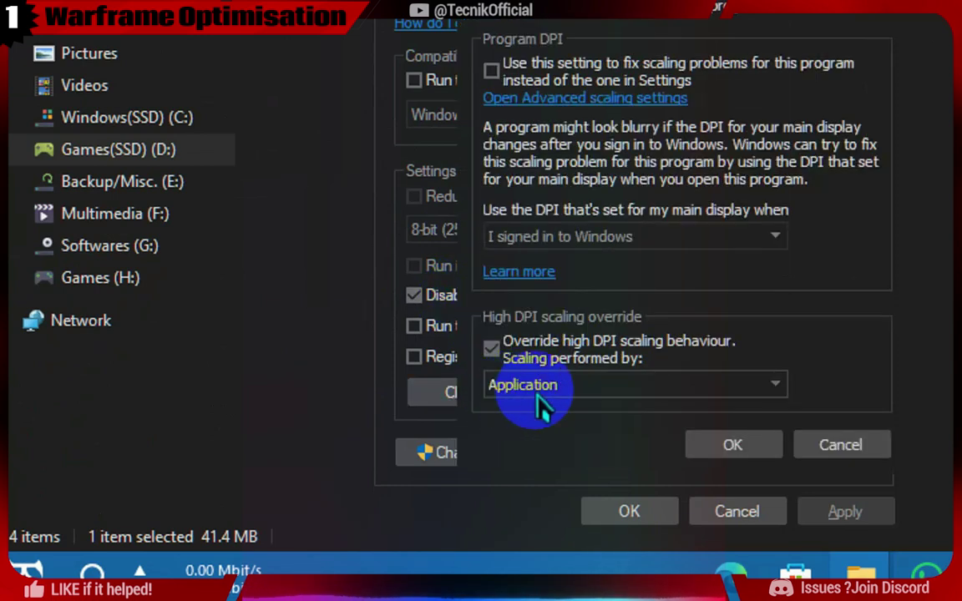
pyautogui.click(733, 447)
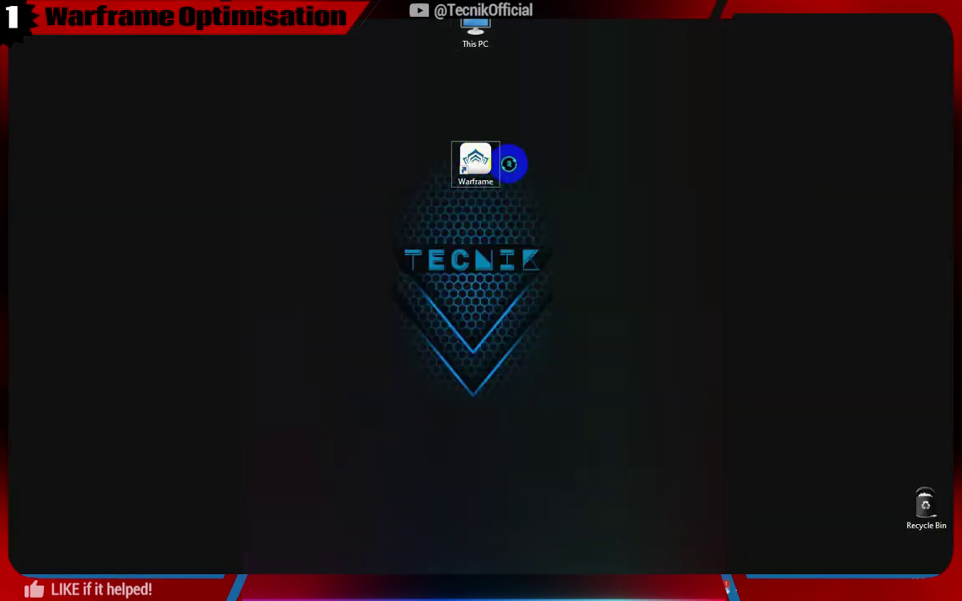
# - Go from the Warframe shortcut's file location up to the AppData Warframe folder and select EE.cfg
pyautogui.rightClick(505, 167)
pyautogui.click(516, 214)
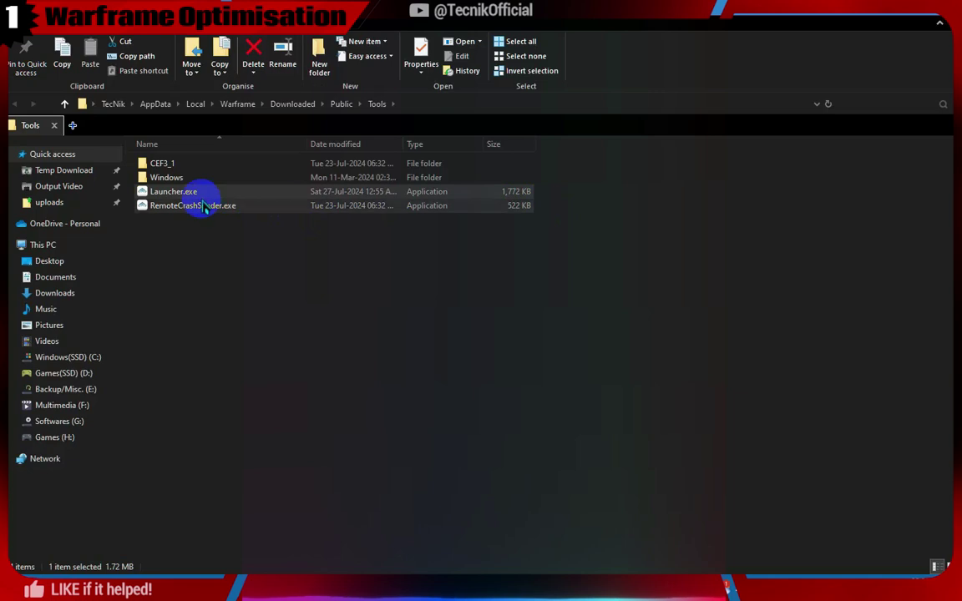
pyautogui.click(339, 105)
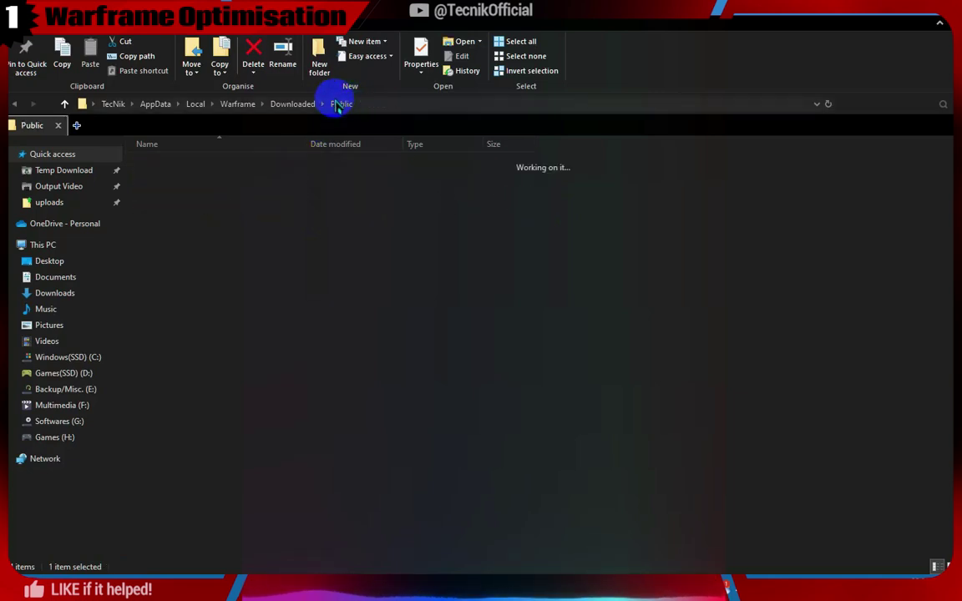
pyautogui.click(292, 107)
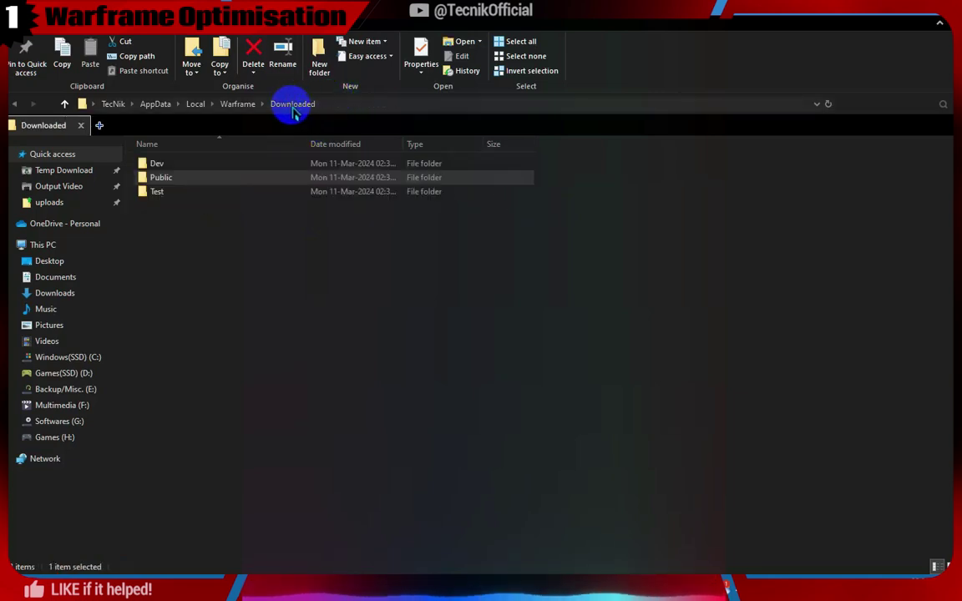
pyautogui.click(239, 113)
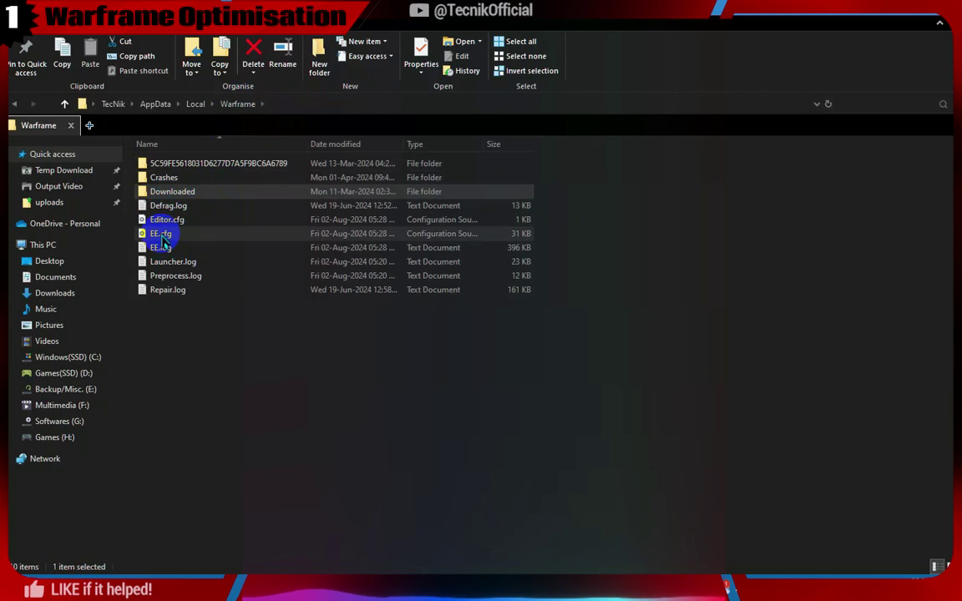
pyautogui.click(162, 235)
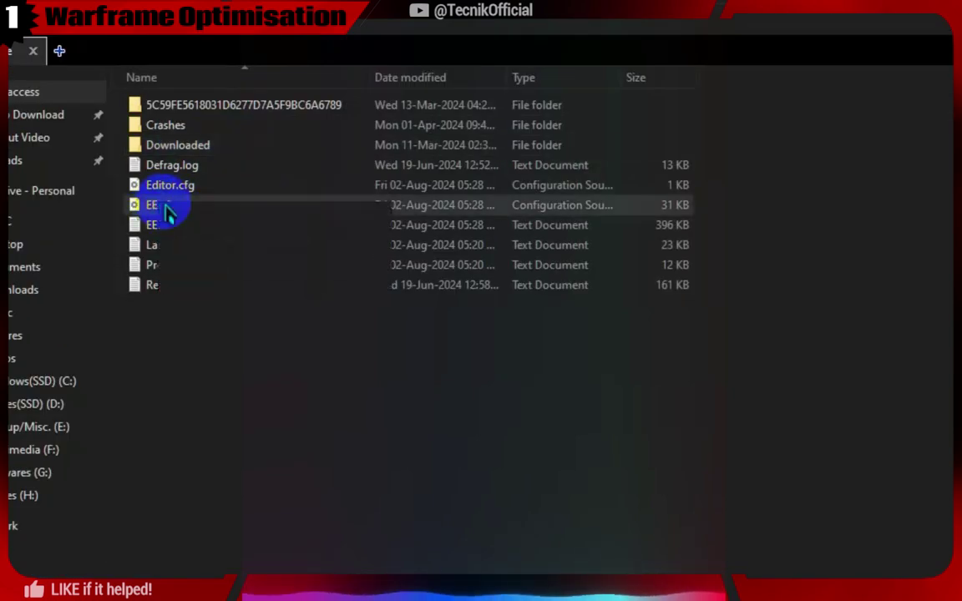
pyautogui.rightClick(167, 213)
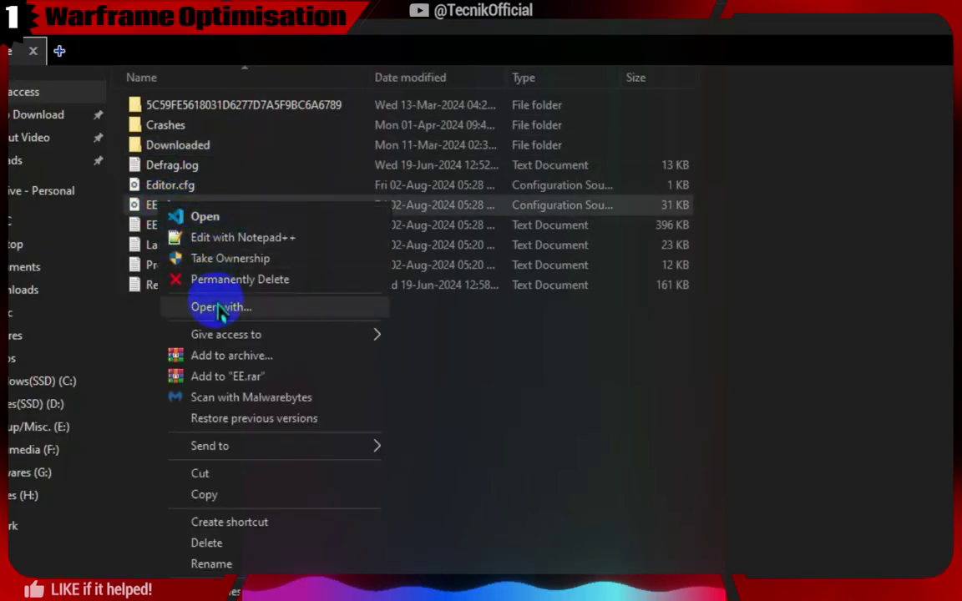
# - Open EE.cfg in Notepad++ and scroll down to the Windows_Config graphics settings
pyautogui.click(227, 239)
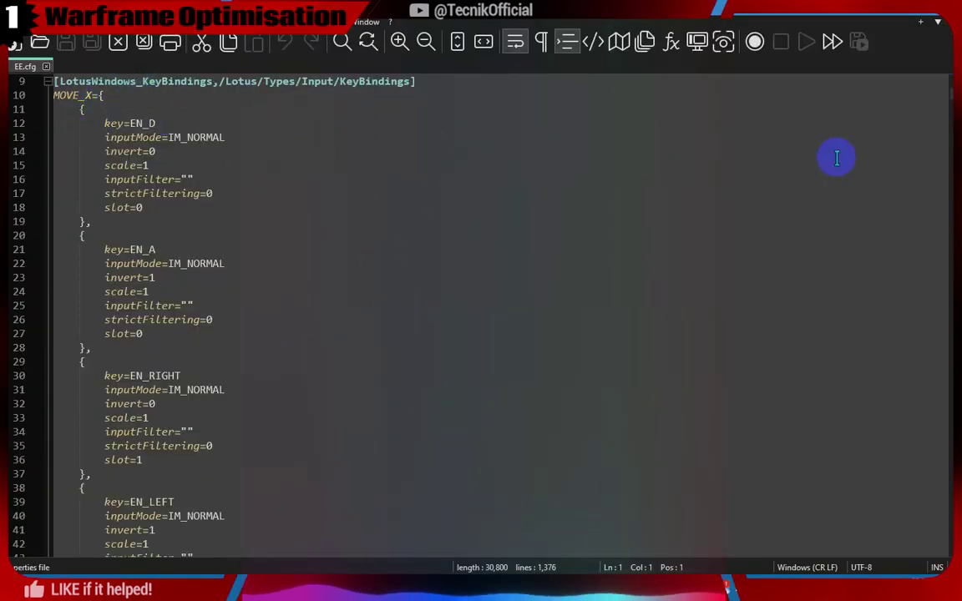
pyautogui.moveTo(947, 94); pyautogui.dragTo(949, 521)
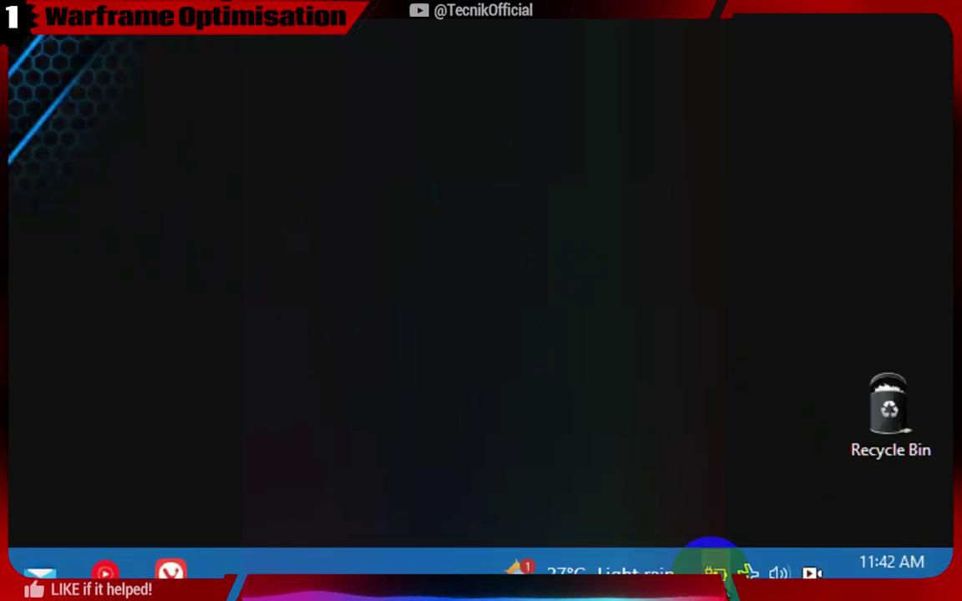
# - Set the plugged-in power mode slider to Best performance in the taskbar battery panel
pyautogui.click(713, 570)
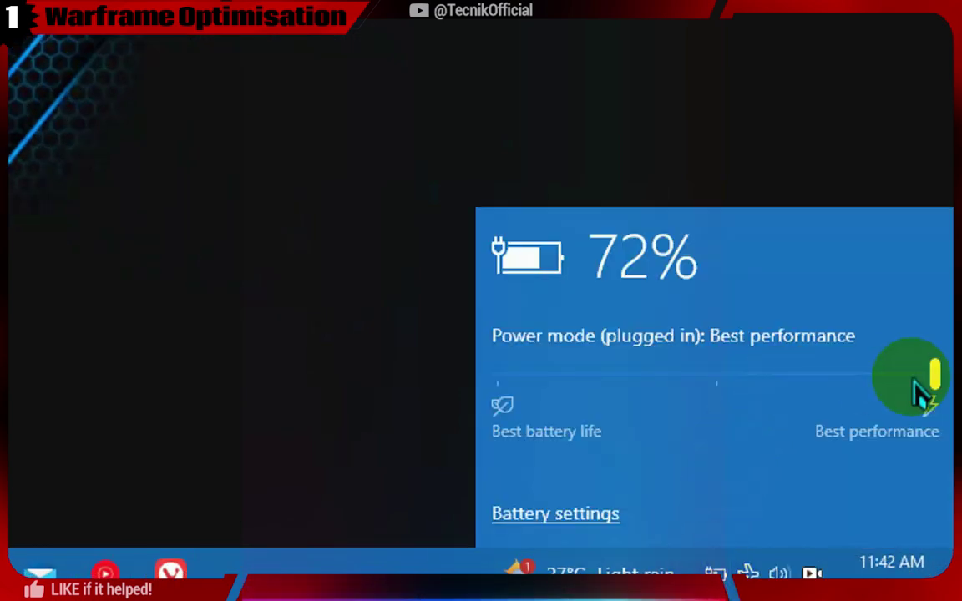
pyautogui.moveTo(937, 373)
pyautogui.mouseDown()
pyautogui.moveTo(742, 364)
pyautogui.moveTo(934, 359)
pyautogui.mouseUp()
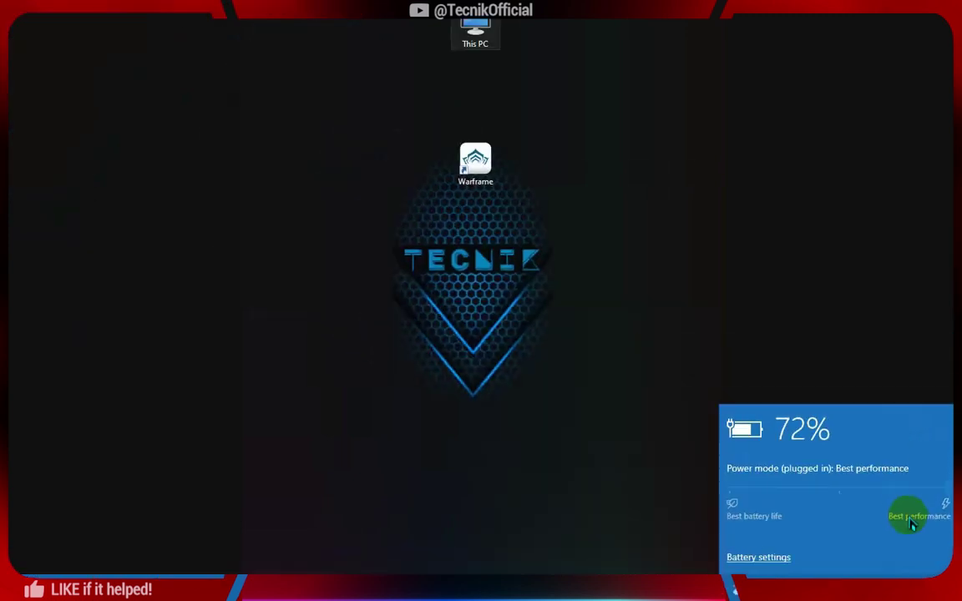
pyautogui.click(735, 590)
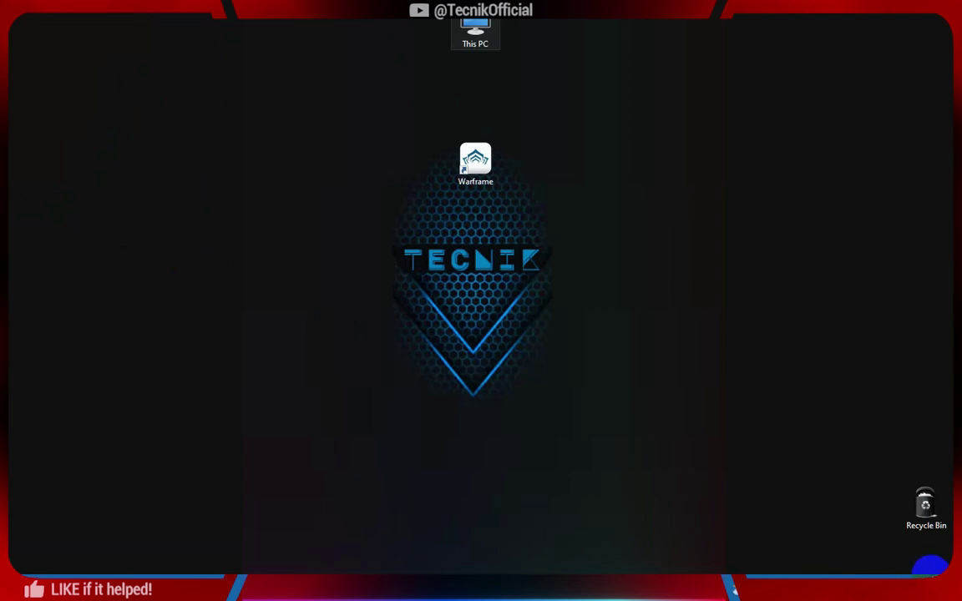